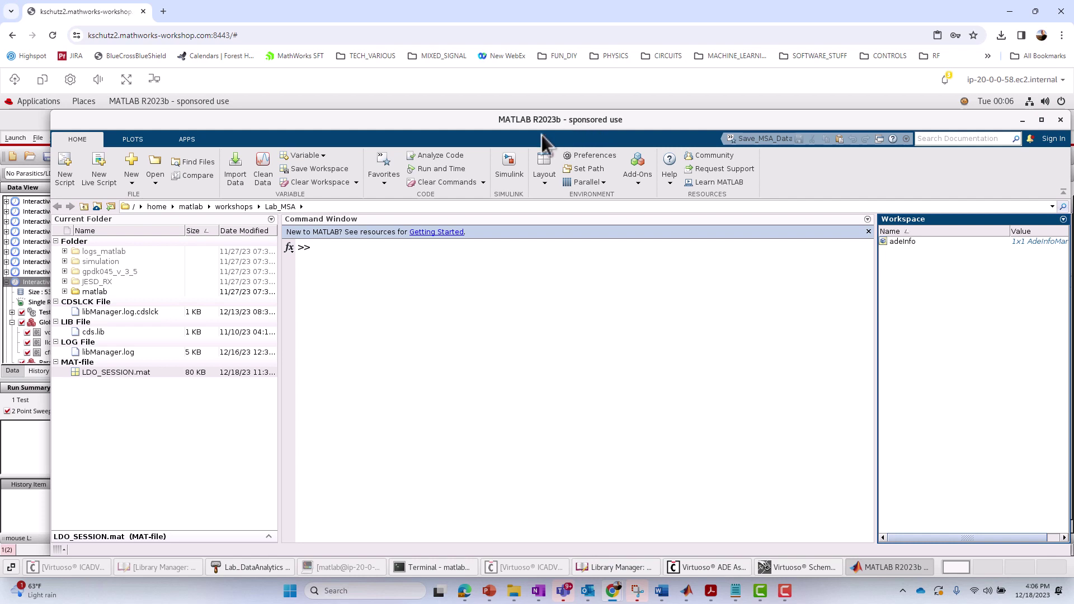
- Recall the earlier adeinfo2msa command for run Interactive.190 at the prompt
{"action": "left_click", "coordinate": [102, 384]}
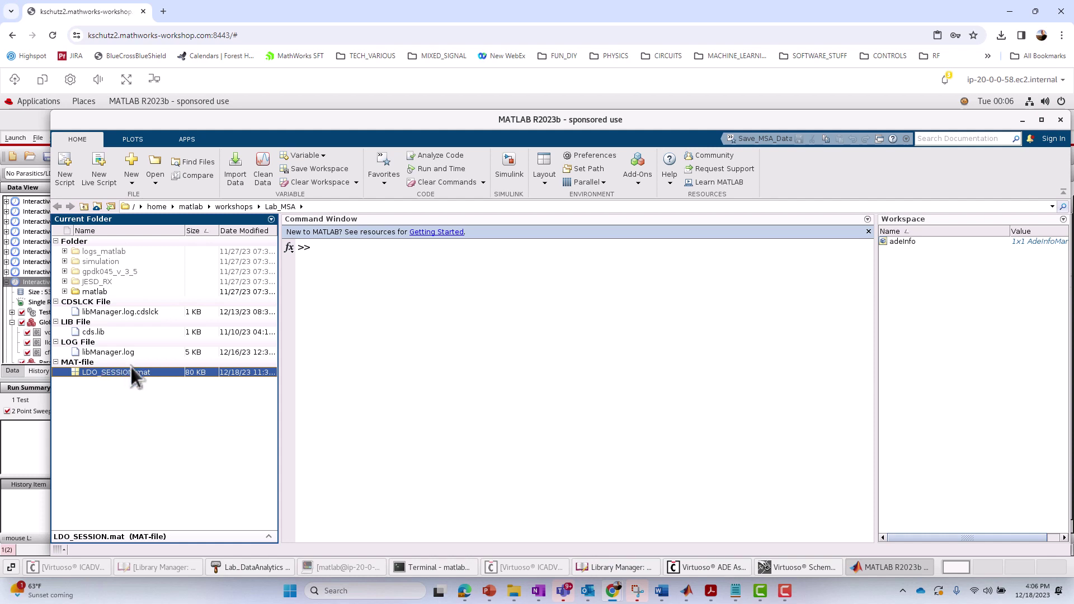
{"action": "left_click", "coordinate": [901, 244]}
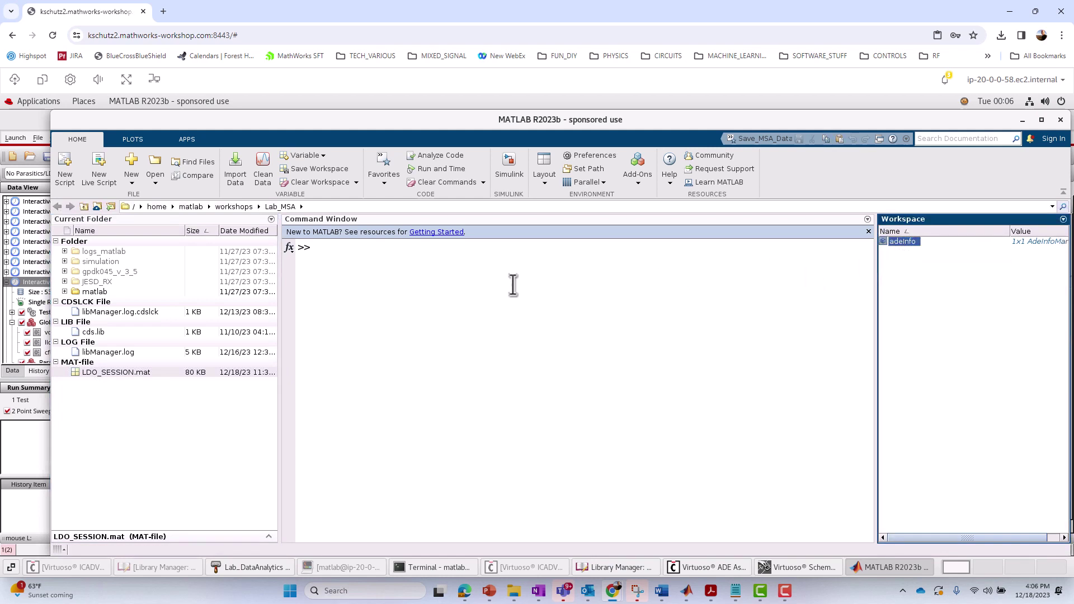
{"action": "left_click", "coordinate": [377, 276]}
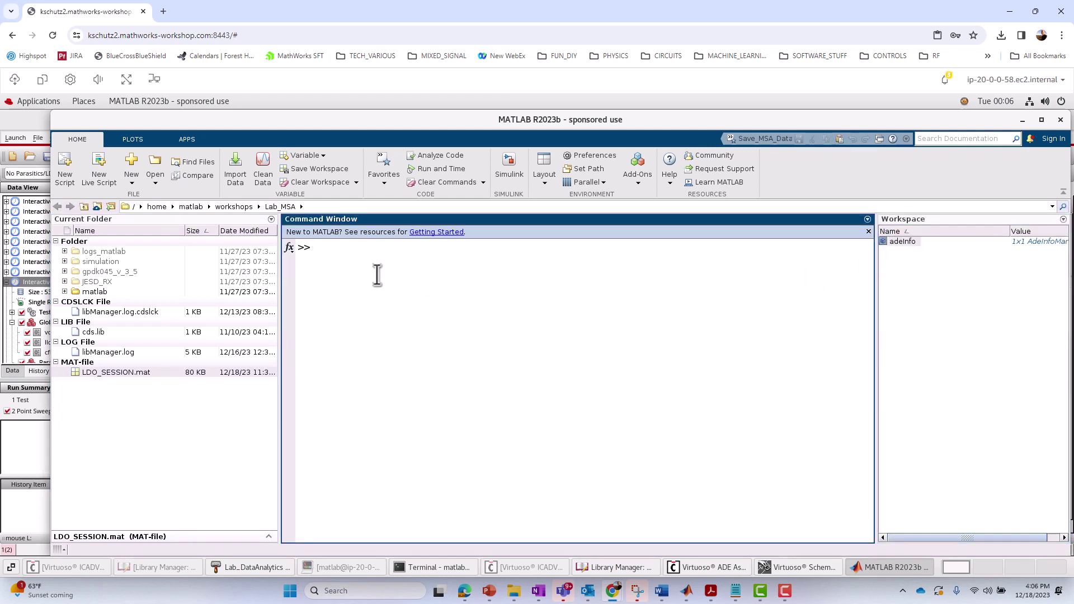
{"action": "type", "text": "ade"}
{"action": "type", "text": "info2msa"}
{"action": "key", "text": "Up"}
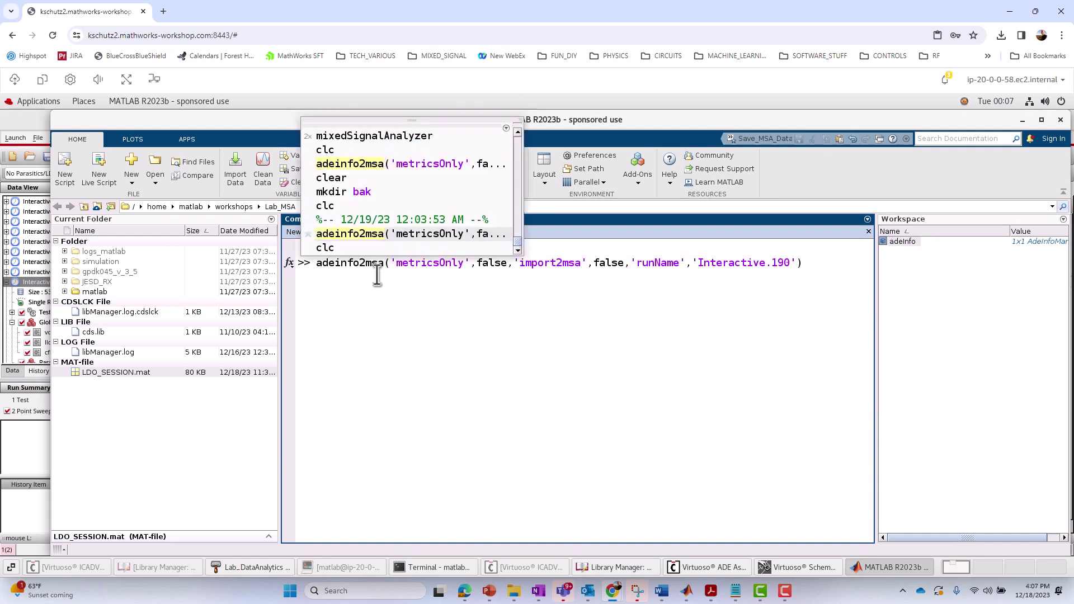
{"action": "left_click", "coordinate": [764, 307]}
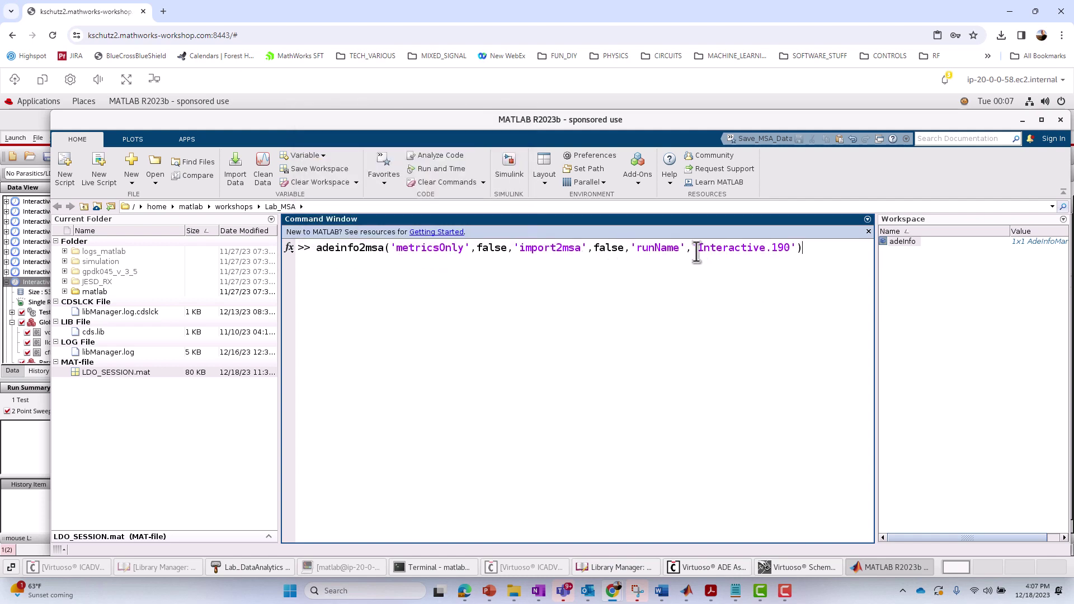
- Review runName Interactive.190, import2msa false and metricsOnly false, then run the extraction
{"action": "left_click_drag", "start_coordinate": [695, 253], "coordinate": [787, 251]}
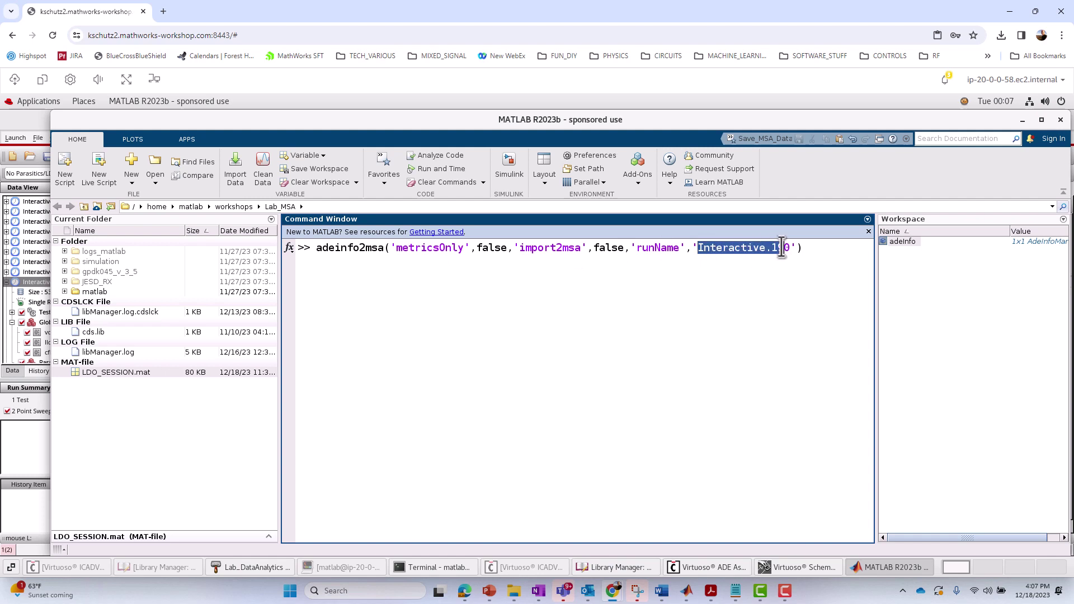
{"action": "double_click", "coordinate": [556, 250]}
{"action": "left_click_drag", "start_coordinate": [594, 249], "coordinate": [625, 250]}
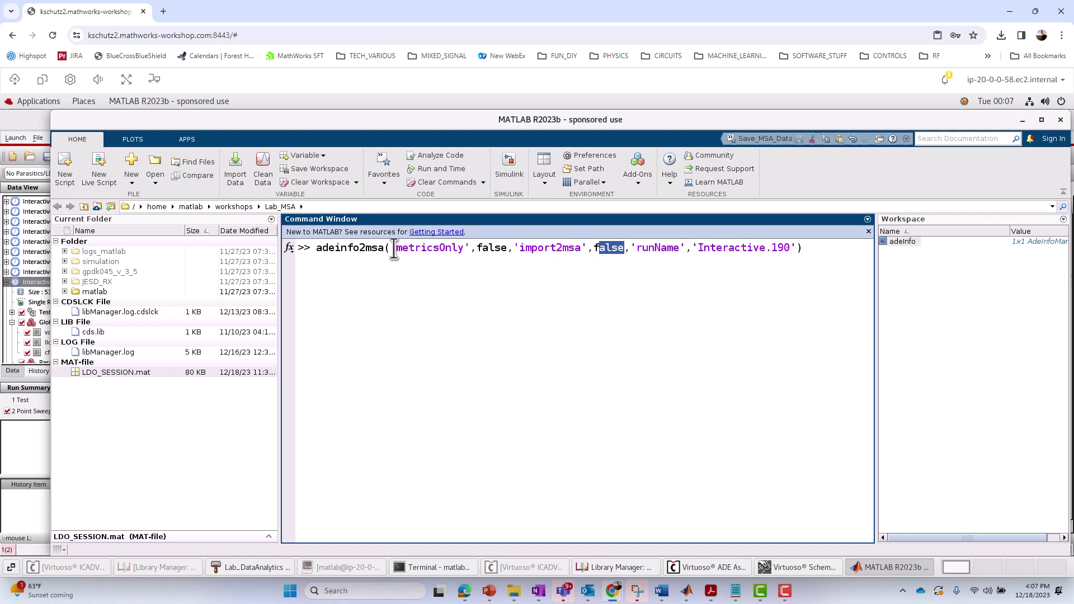
{"action": "left_click_drag", "start_coordinate": [395, 249], "coordinate": [470, 249]}
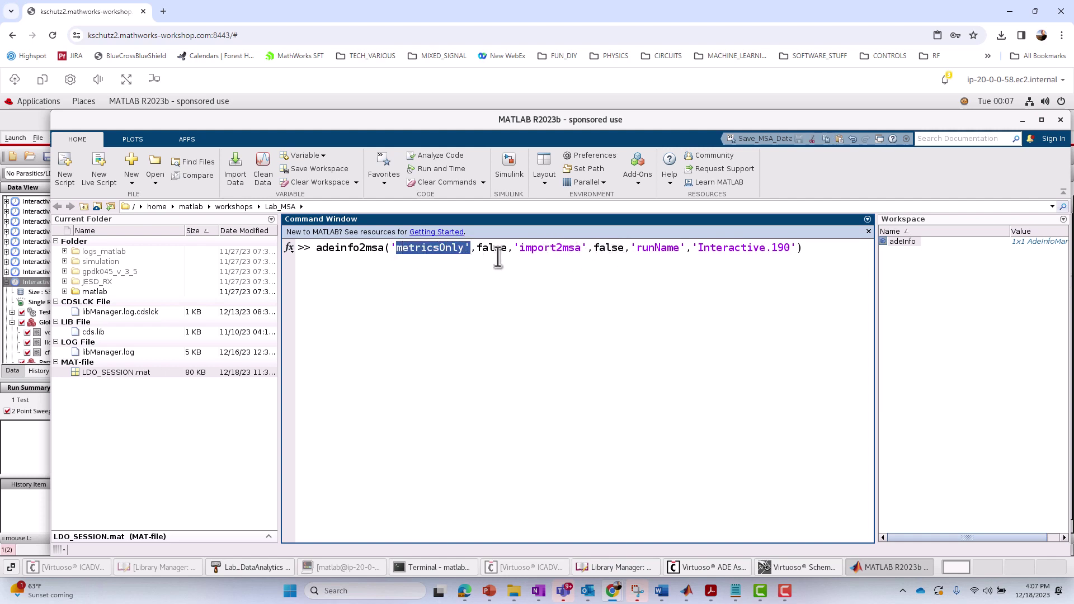
{"action": "left_click", "coordinate": [431, 252]}
{"action": "double_click", "coordinate": [487, 250]}
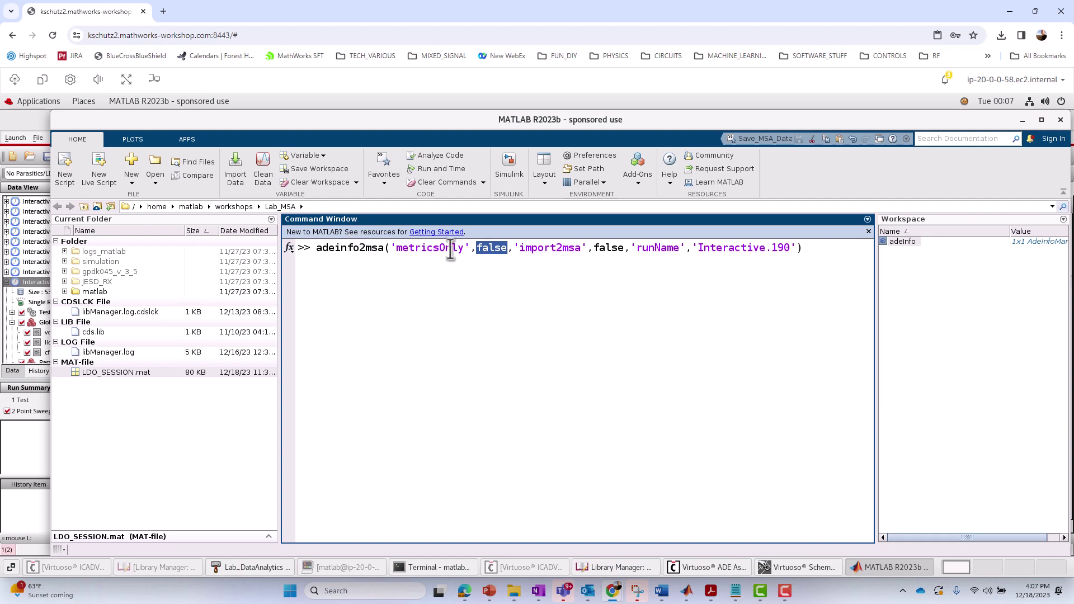
{"action": "left_click", "coordinate": [815, 252]}
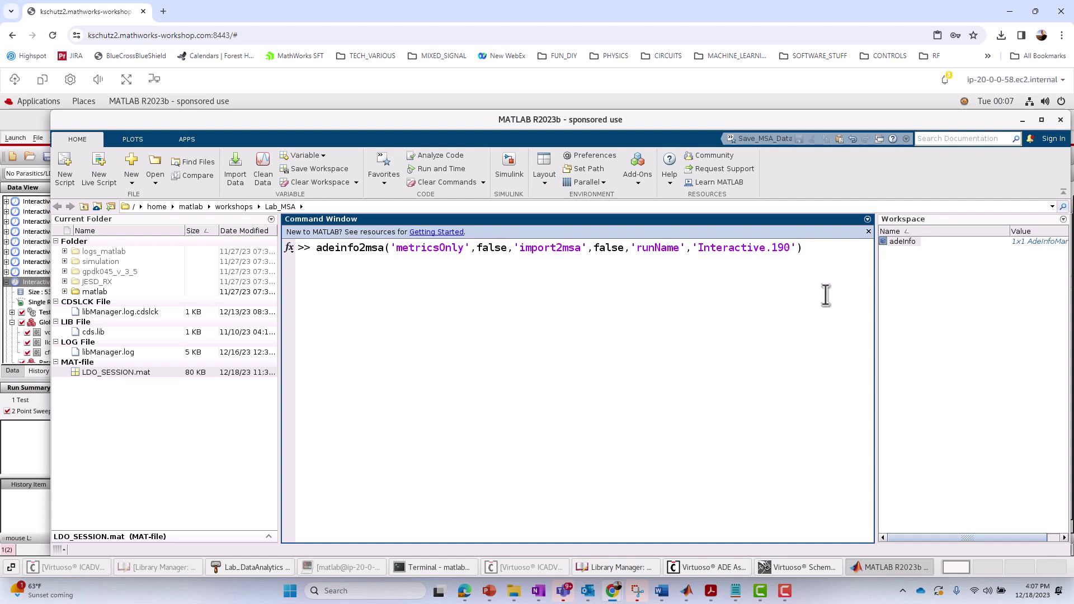
{"action": "key", "text": "Return"}
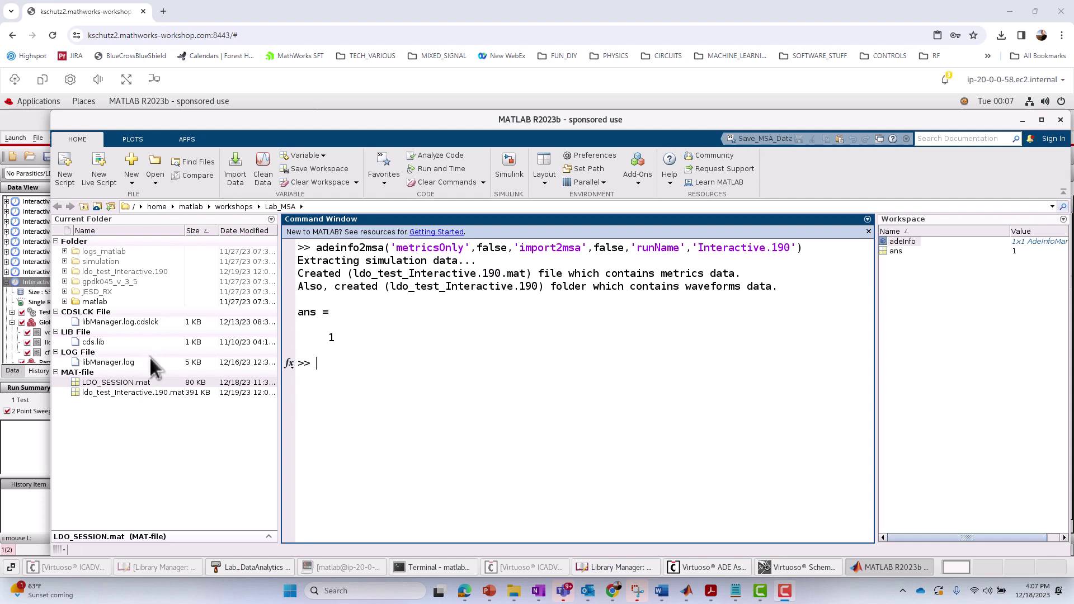
- Inspect the new ldo_test_Interactive.190.mat file and its waveform folder in Current Folder
{"action": "left_click", "coordinate": [145, 393]}
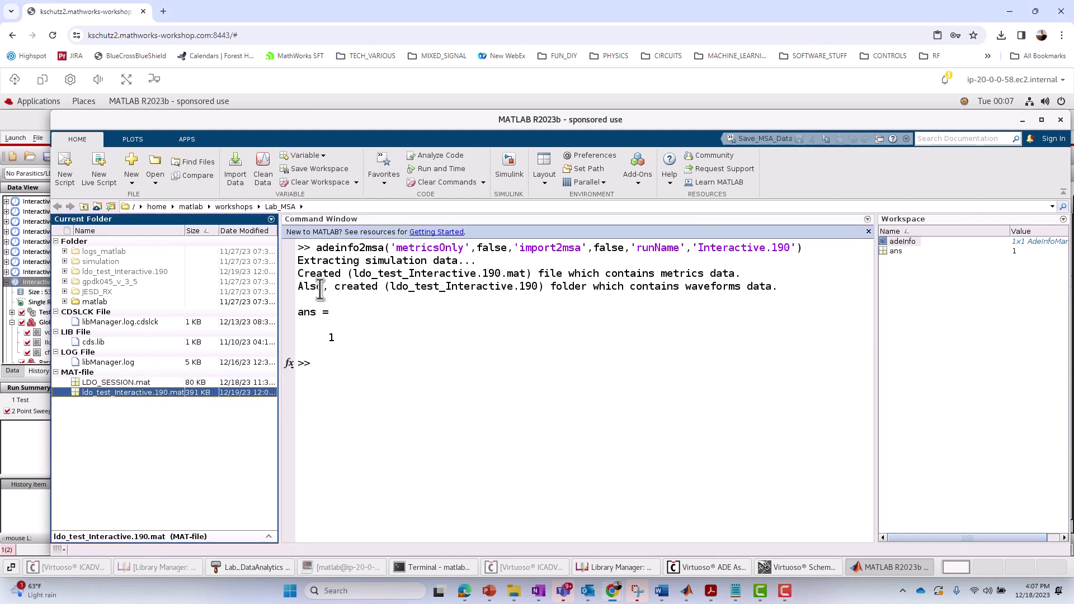
{"action": "left_click", "coordinate": [569, 286]}
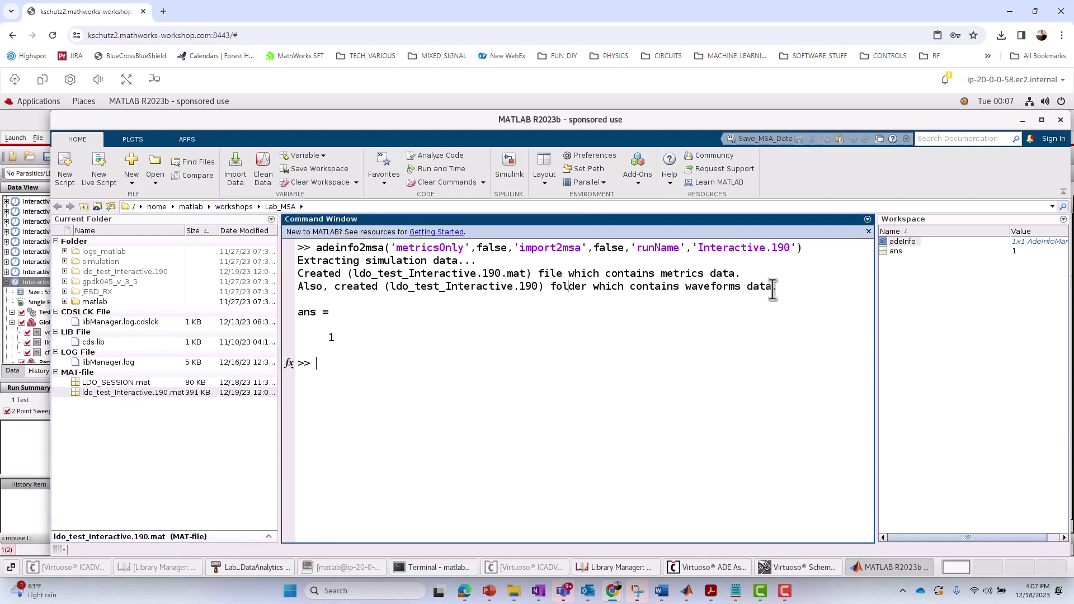
{"action": "left_click", "coordinate": [92, 272]}
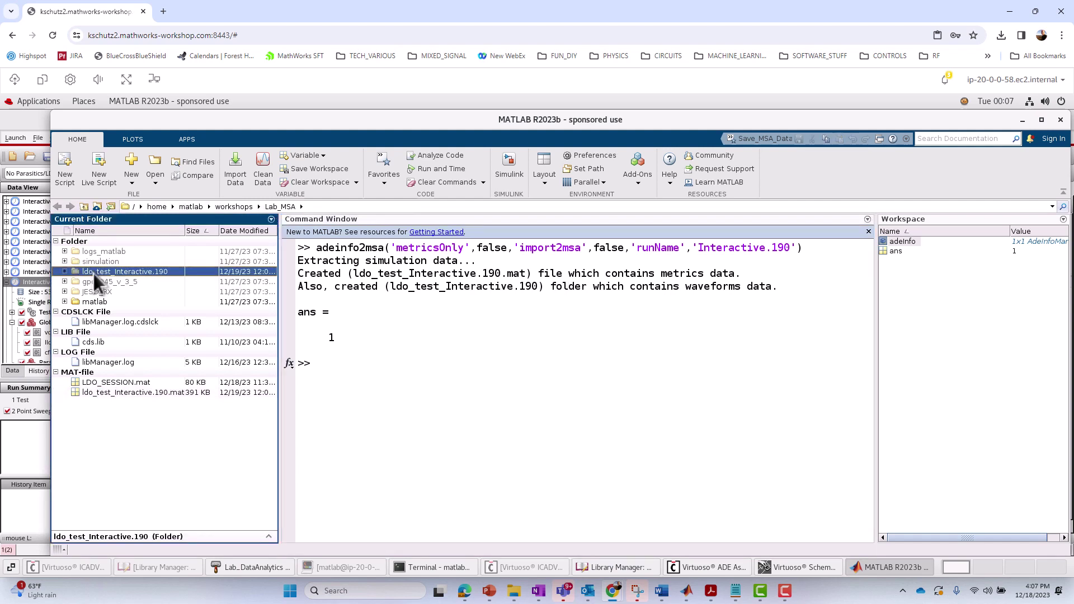
{"action": "left_click", "coordinate": [65, 272]}
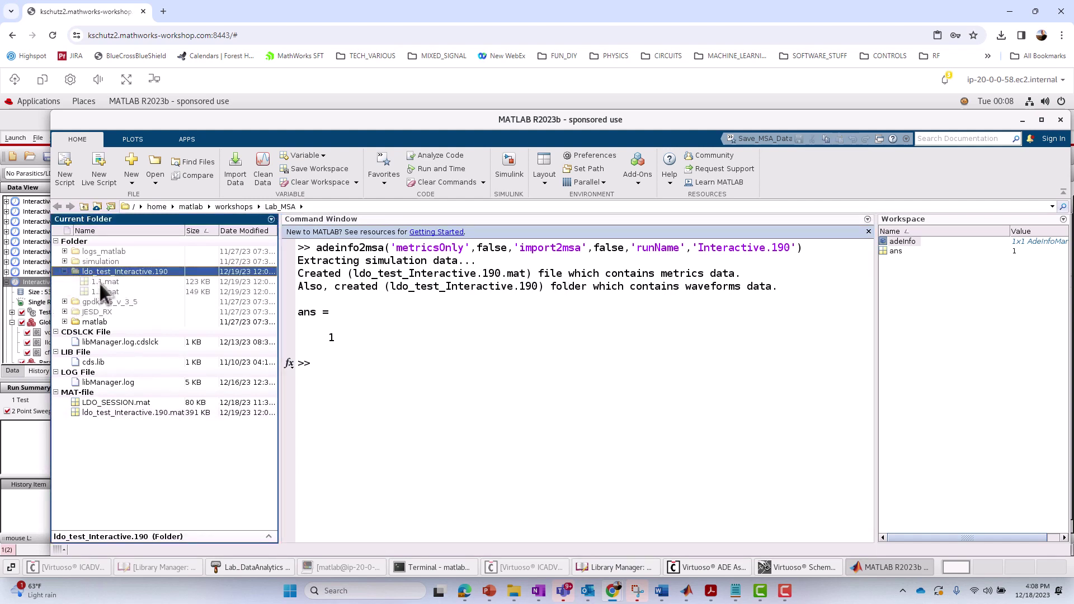
{"action": "left_click", "coordinate": [65, 272]}
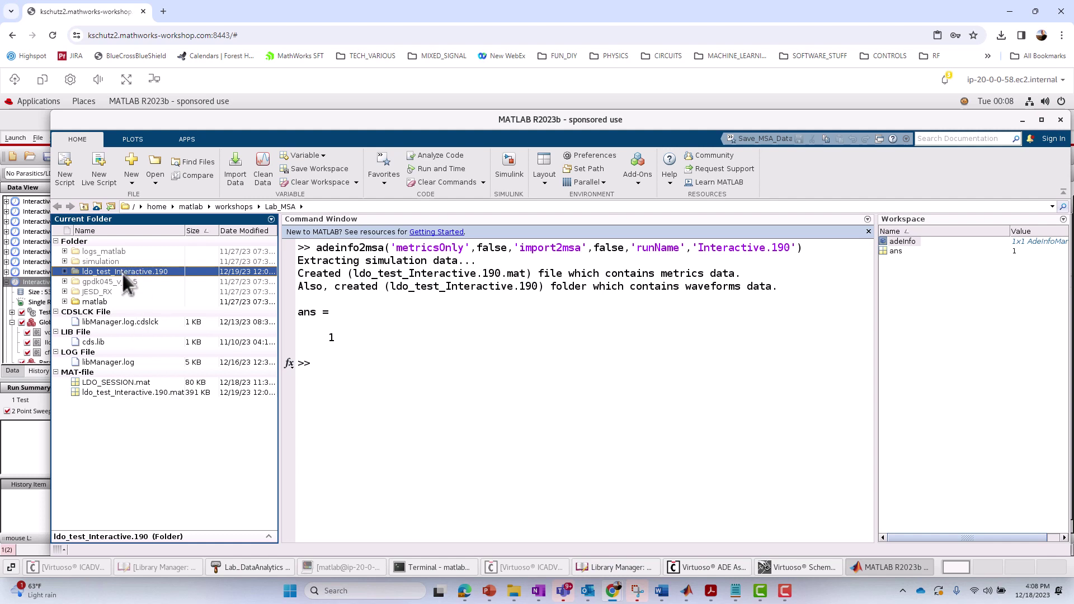
{"action": "left_click", "coordinate": [391, 364]}
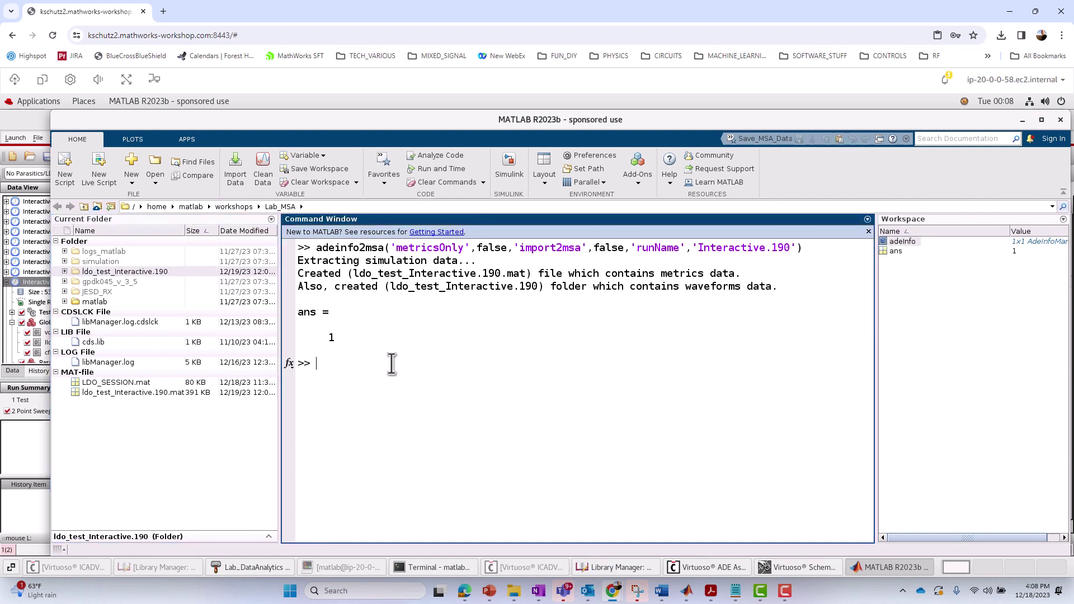
- Rerun adeinfo2msa with the run name changed to Interactive.191
{"action": "key", "text": "Up"}
{"action": "left_click", "coordinate": [789, 363]}
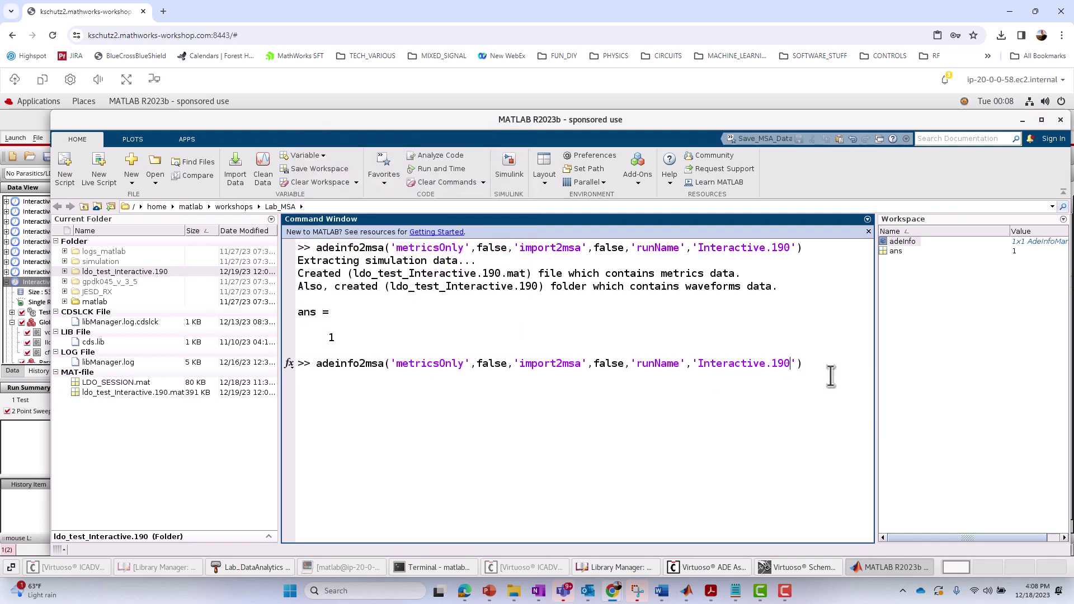
{"action": "key", "text": "BackSpace"}
{"action": "type", "text": "1"}
{"action": "key", "text": "Return"}
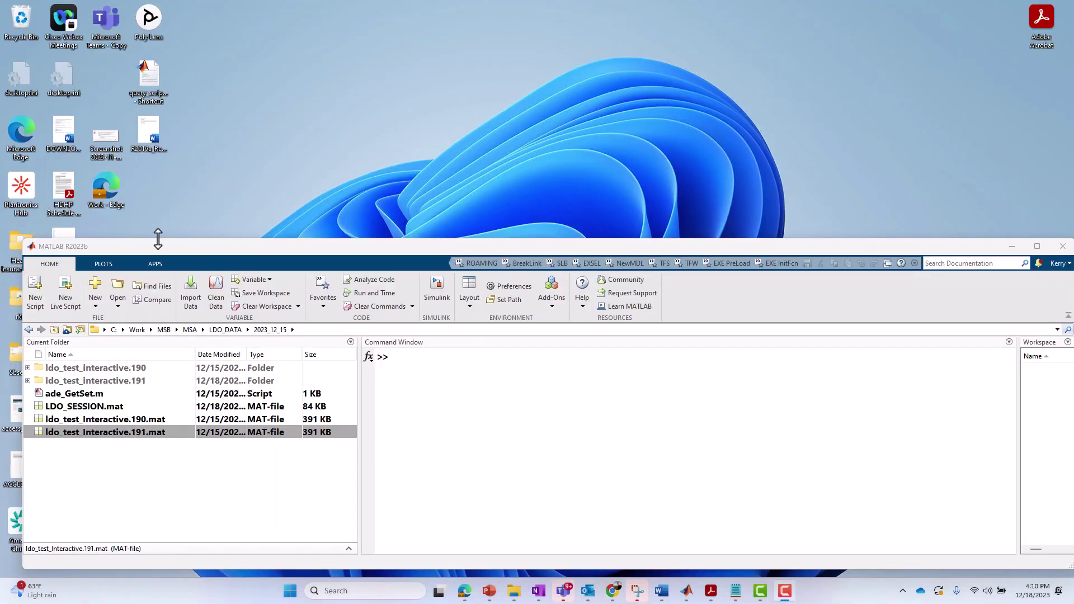
- Review the .190 and .191 result files and LDO_SESSION.mat in Current Folder
{"action": "left_click_drag", "start_coordinate": [158, 239], "coordinate": [159, 247]}
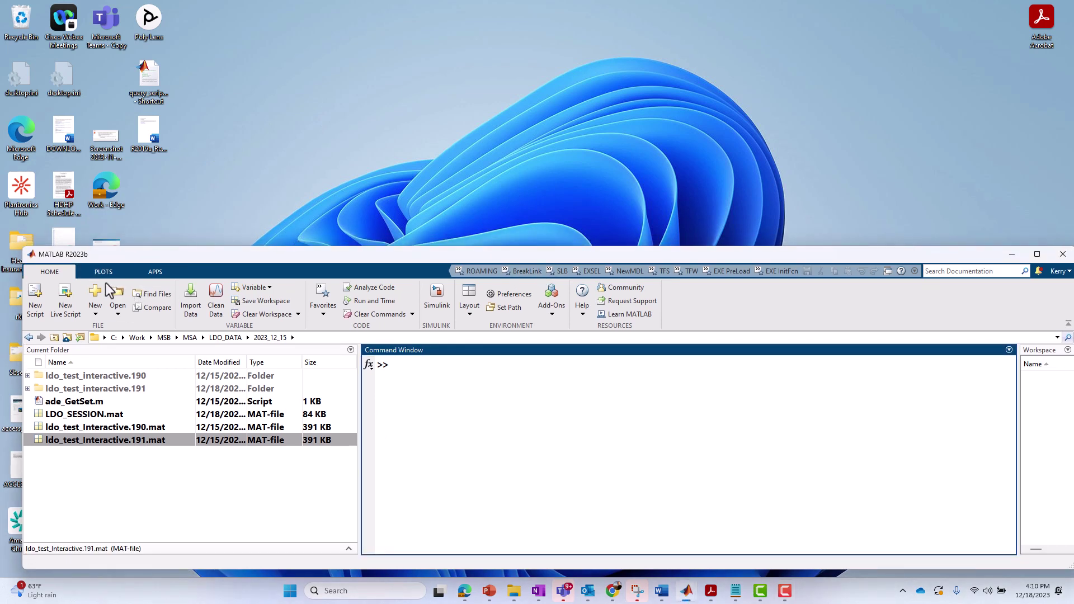
{"action": "left_click", "coordinate": [114, 431]}
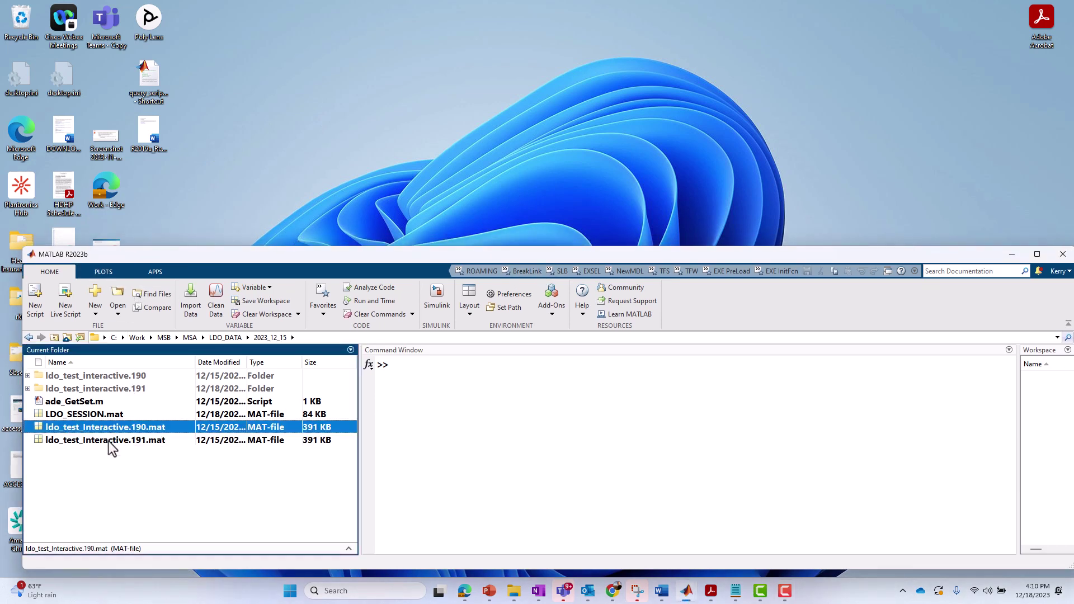
{"action": "left_click", "coordinate": [95, 390]}
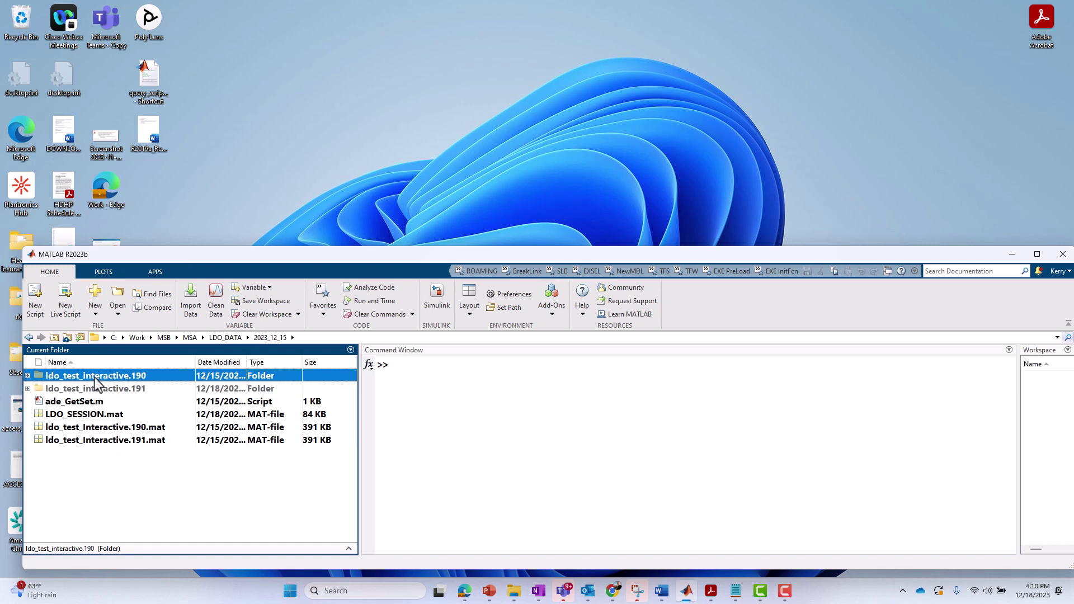
{"action": "left_click", "coordinate": [99, 429]}
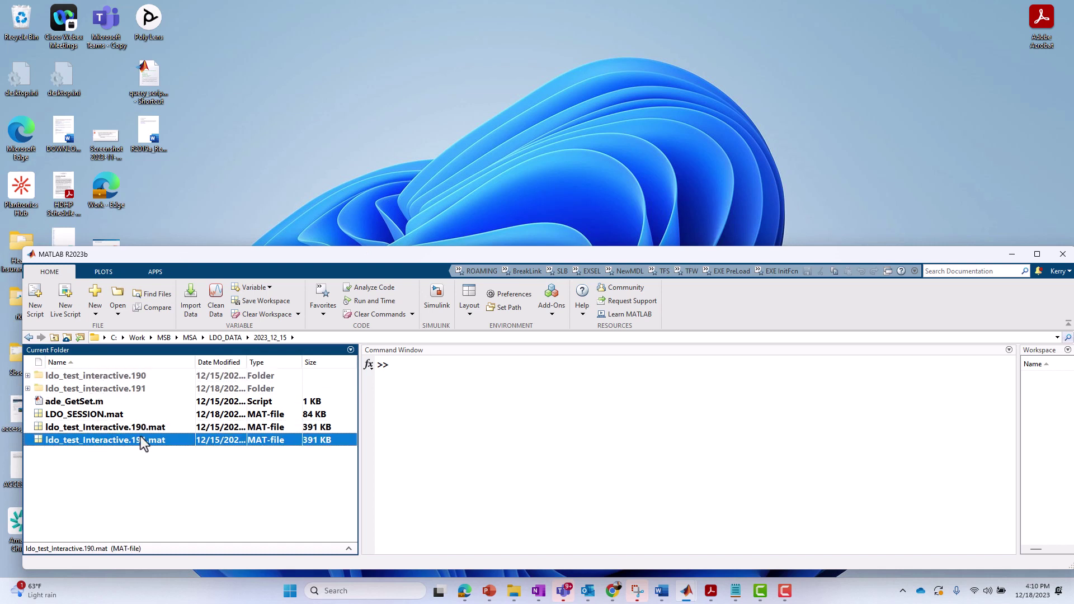
{"action": "left_click", "coordinate": [105, 415]}
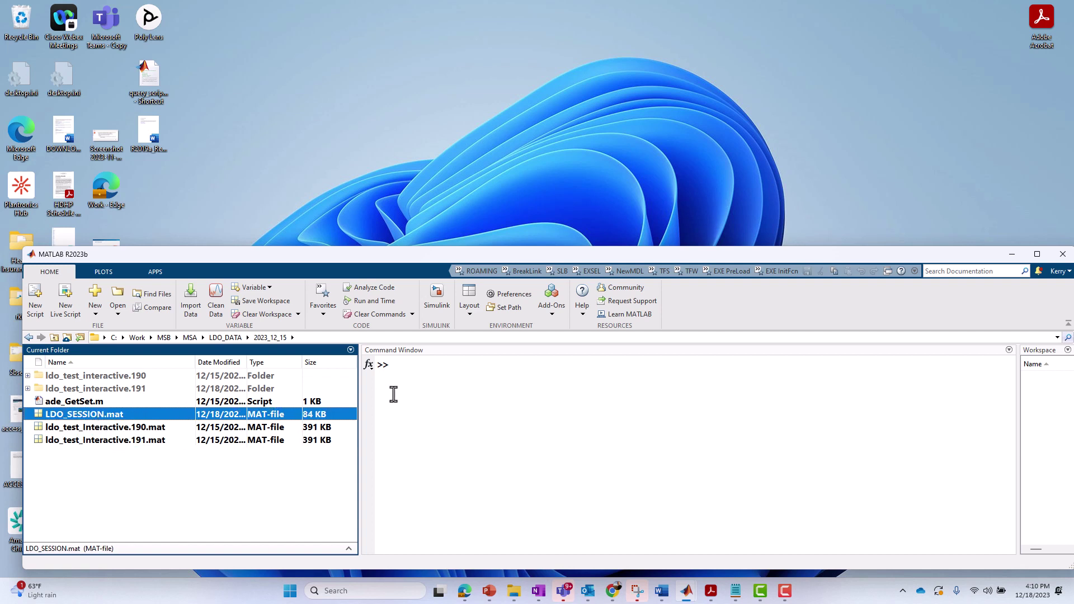
- Launch mixedSignalAnalyzer and open the saved session LDO_SESSION.mat
{"action": "left_click", "coordinate": [433, 389]}
{"action": "type", "text": "mixedSignalAnaly"}
{"action": "key", "text": "BackSpace"}
{"action": "key", "text": "BackSpace"}
{"action": "key", "text": "BackSpace"}
{"action": "type", "text": "a"}
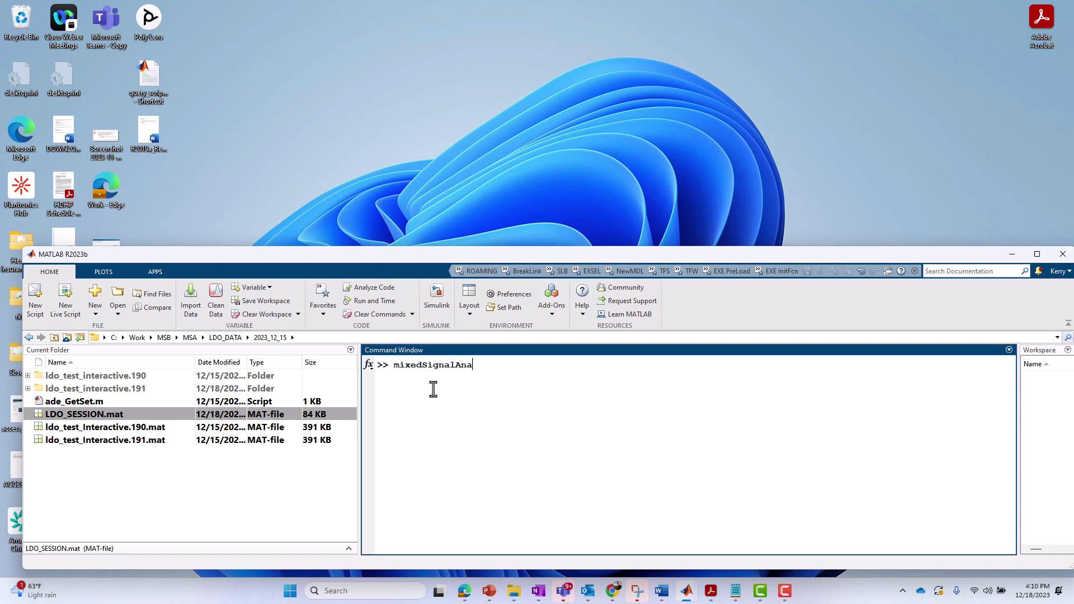
{"action": "type", "text": "lyzer"}
{"action": "key", "text": "Return"}
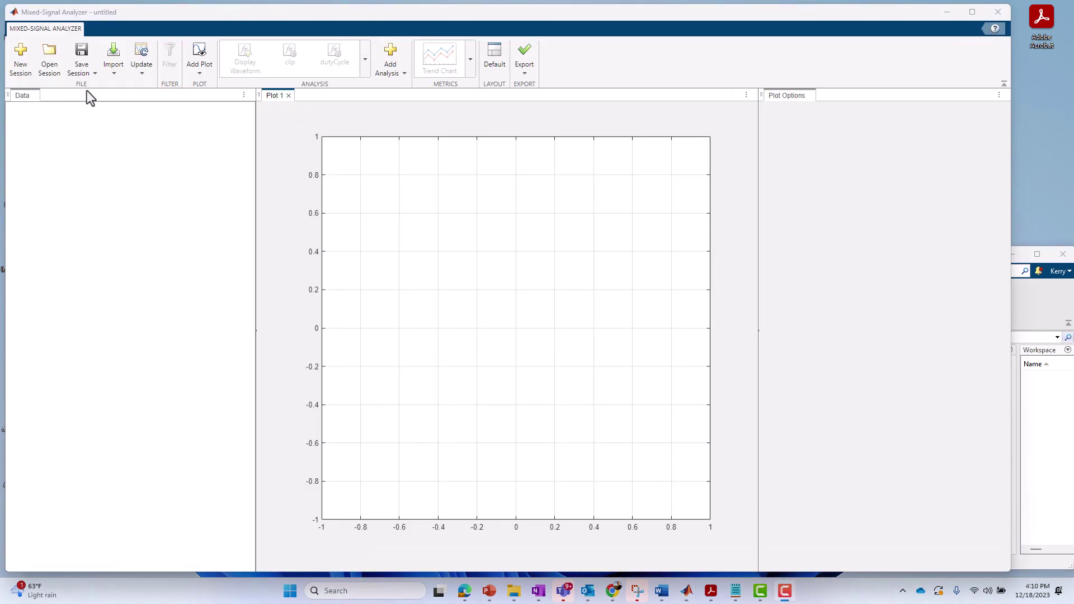
{"action": "left_click", "coordinate": [50, 72]}
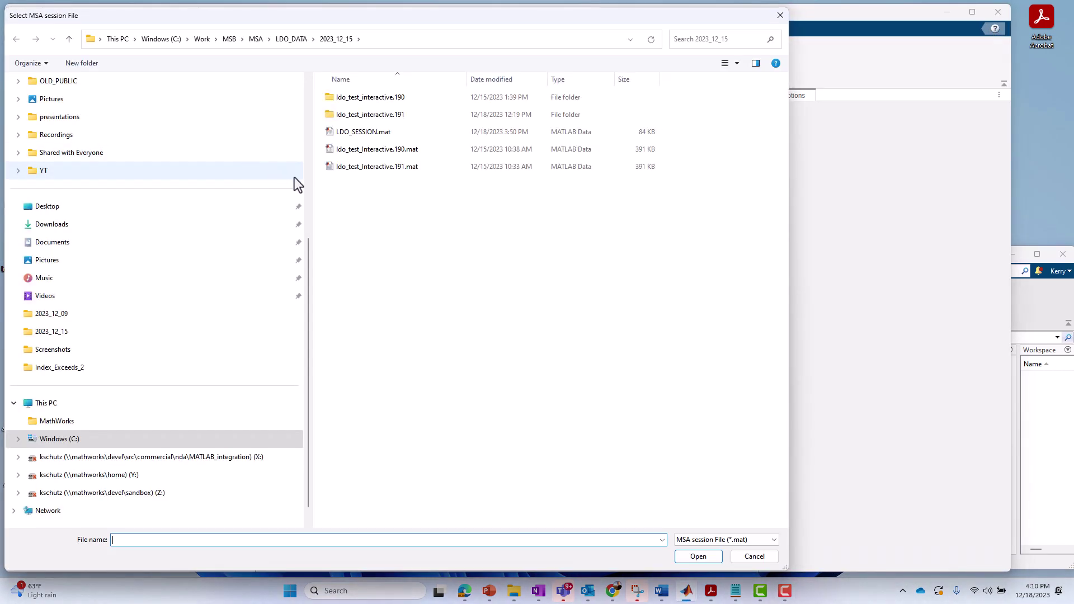
{"action": "left_click", "coordinate": [353, 143]}
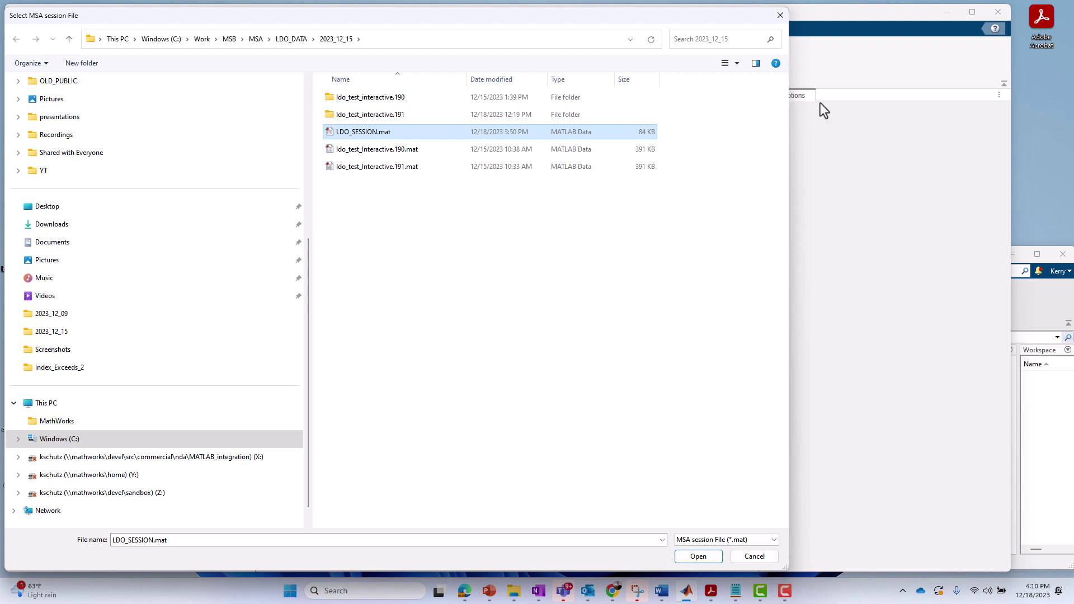
{"action": "left_click", "coordinate": [693, 557]}
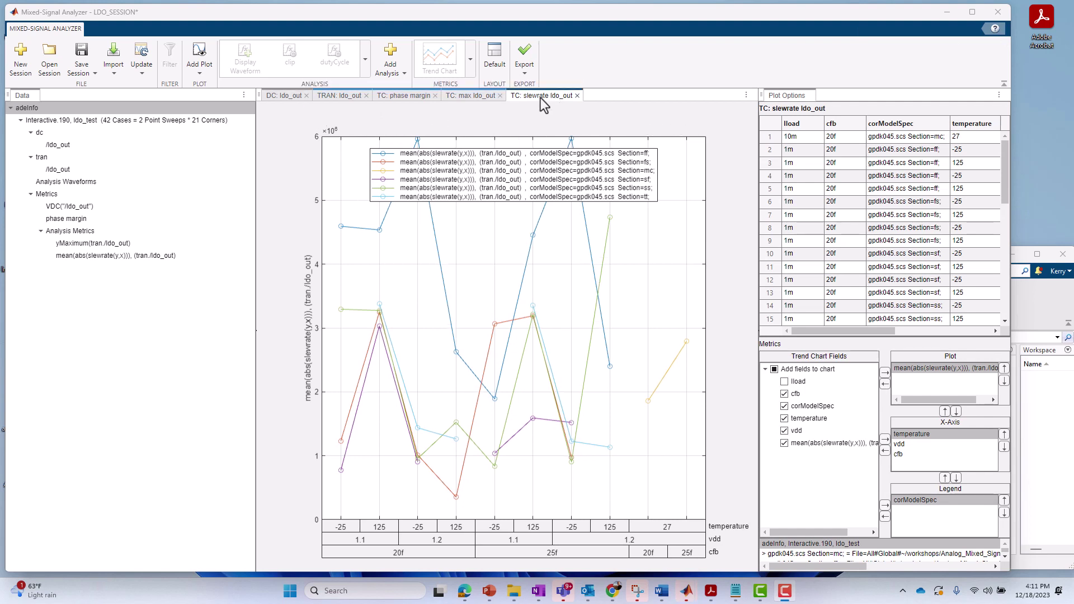
- Browse the max, phase margin, TRAN and DC plot tabs, ending on the phase margin trend chart
{"action": "left_click", "coordinate": [473, 98]}
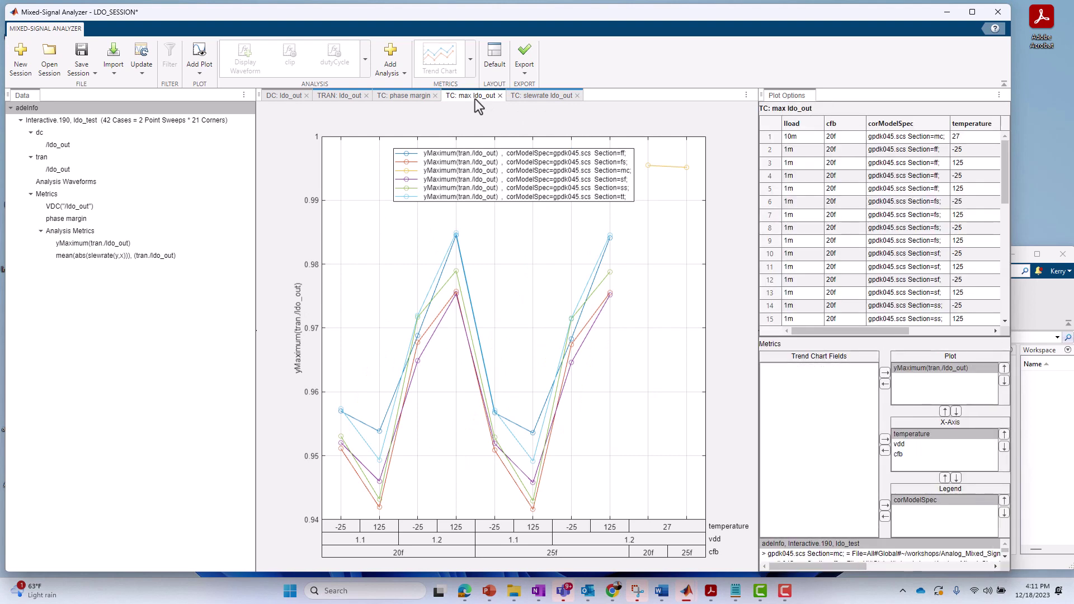
{"action": "left_click", "coordinate": [401, 95]}
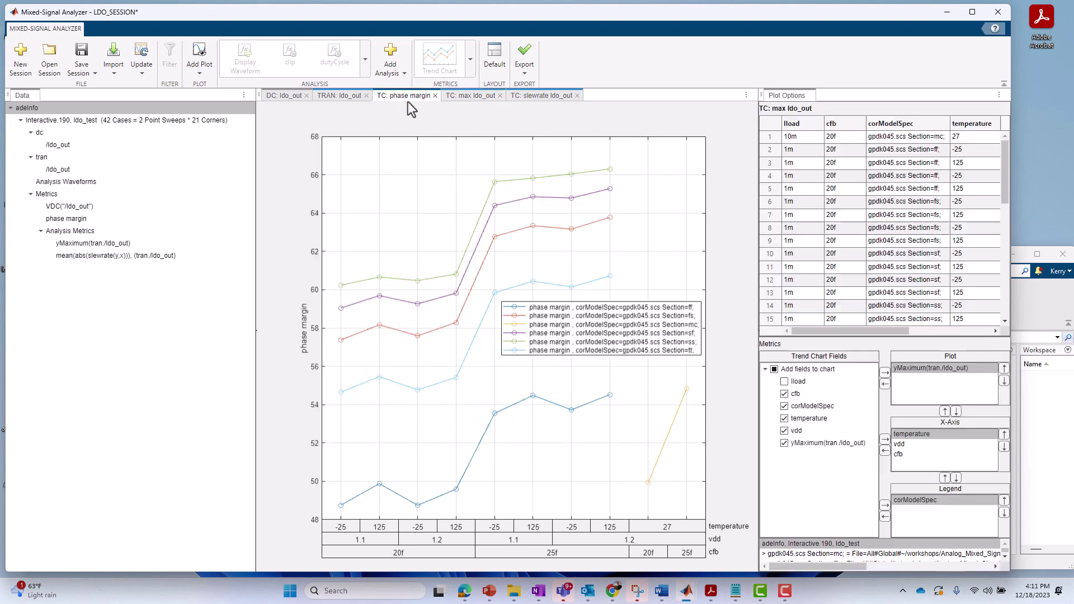
{"action": "left_click", "coordinate": [340, 100]}
{"action": "left_click", "coordinate": [286, 99]}
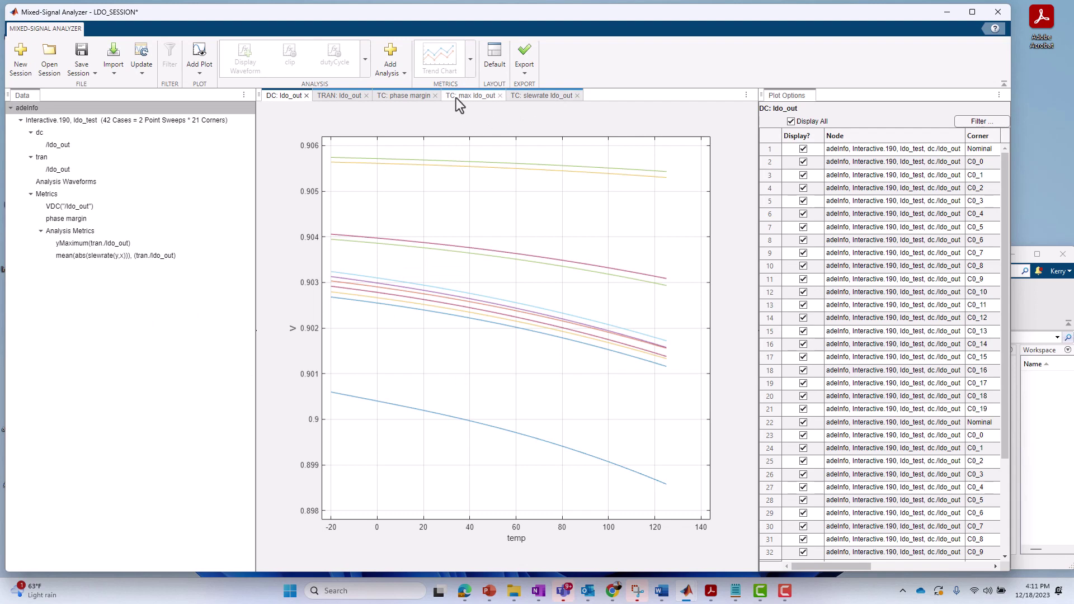
{"action": "left_click", "coordinate": [398, 99]}
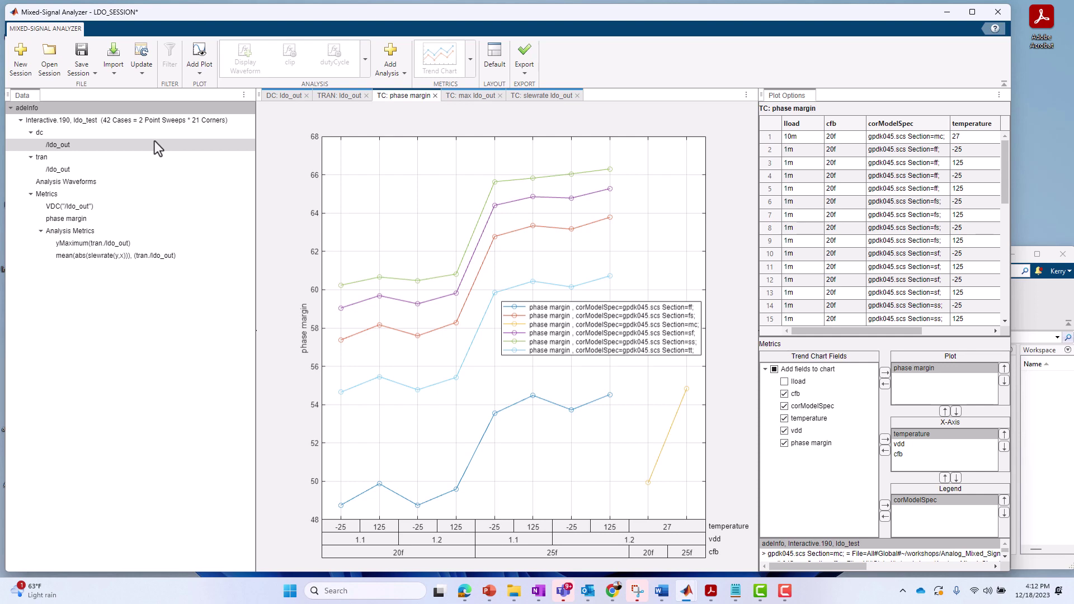
- Update the session from ldo_test_Interactive.191.mat, replacing run Interactive.190 with Interactive.191
{"action": "left_click", "coordinate": [143, 80]}
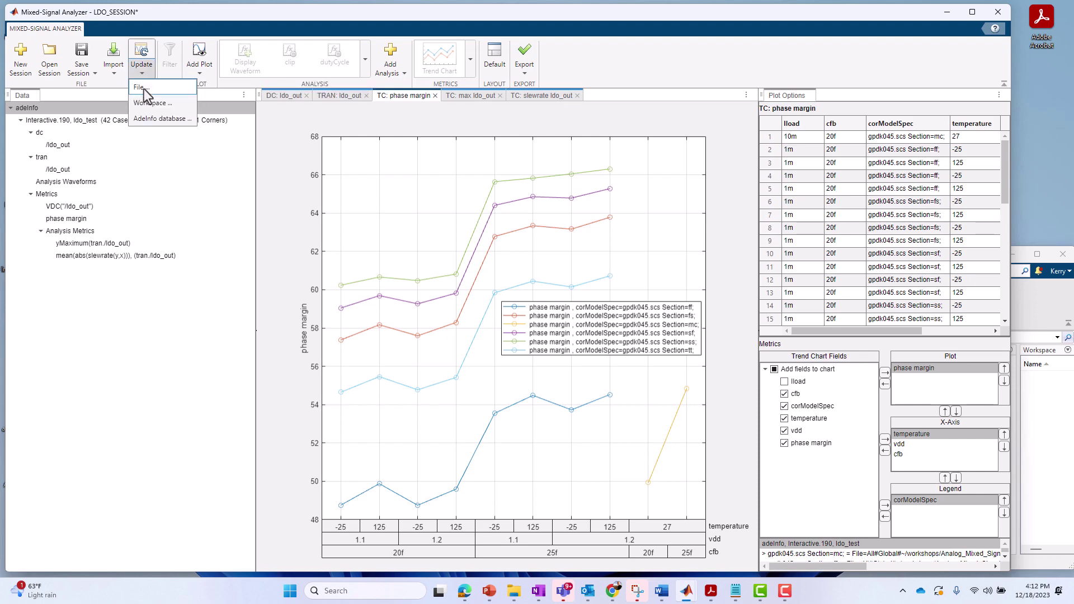
{"action": "left_click", "coordinate": [144, 88]}
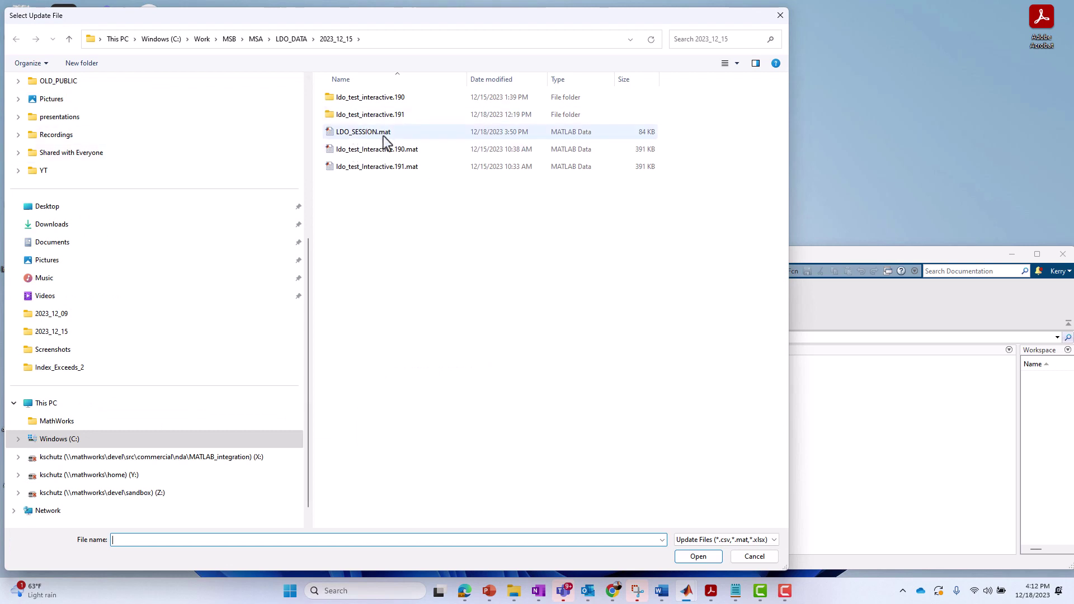
{"action": "left_click", "coordinate": [384, 168]}
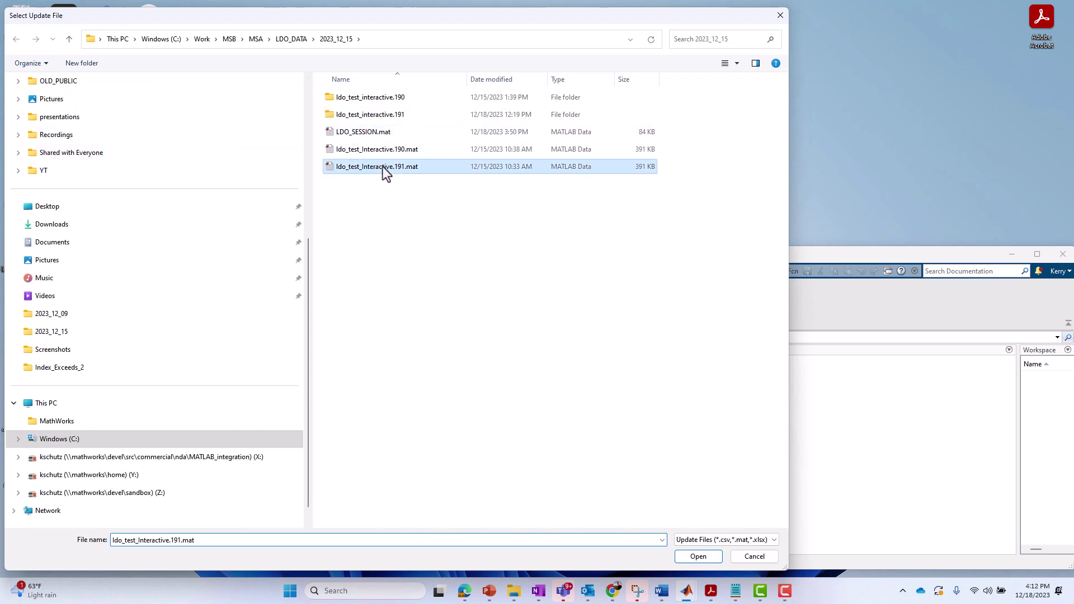
{"action": "left_click", "coordinate": [699, 557]}
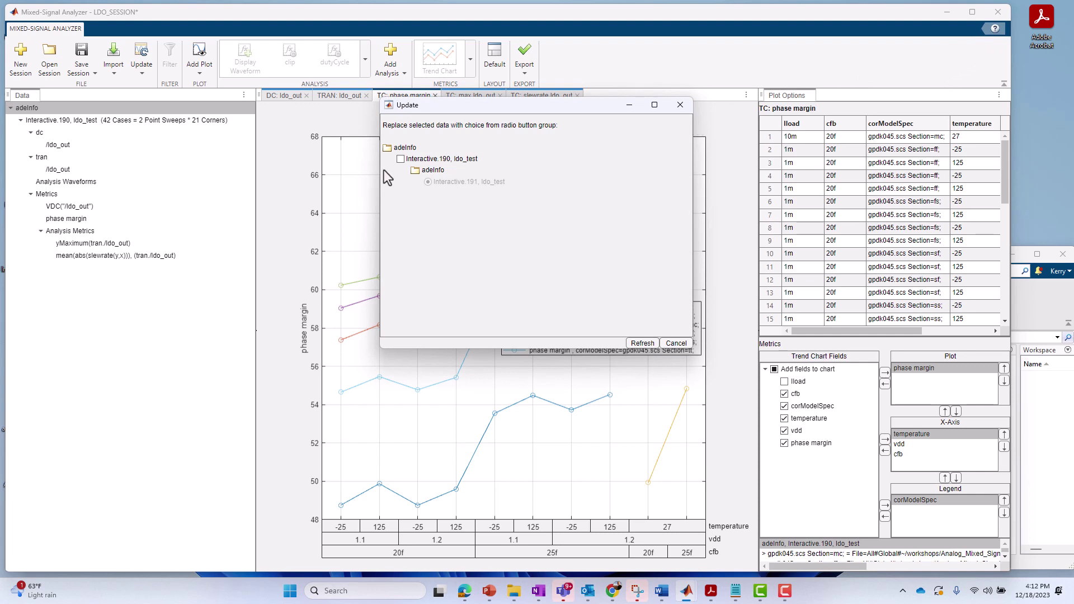
{"action": "left_click", "coordinate": [401, 158]}
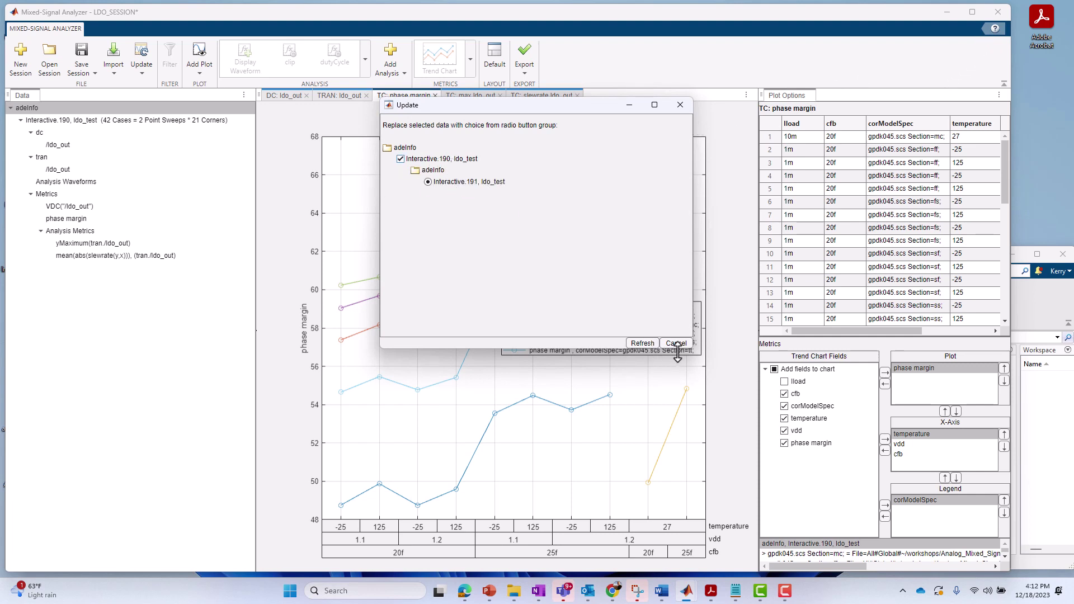
{"action": "left_click", "coordinate": [641, 343]}
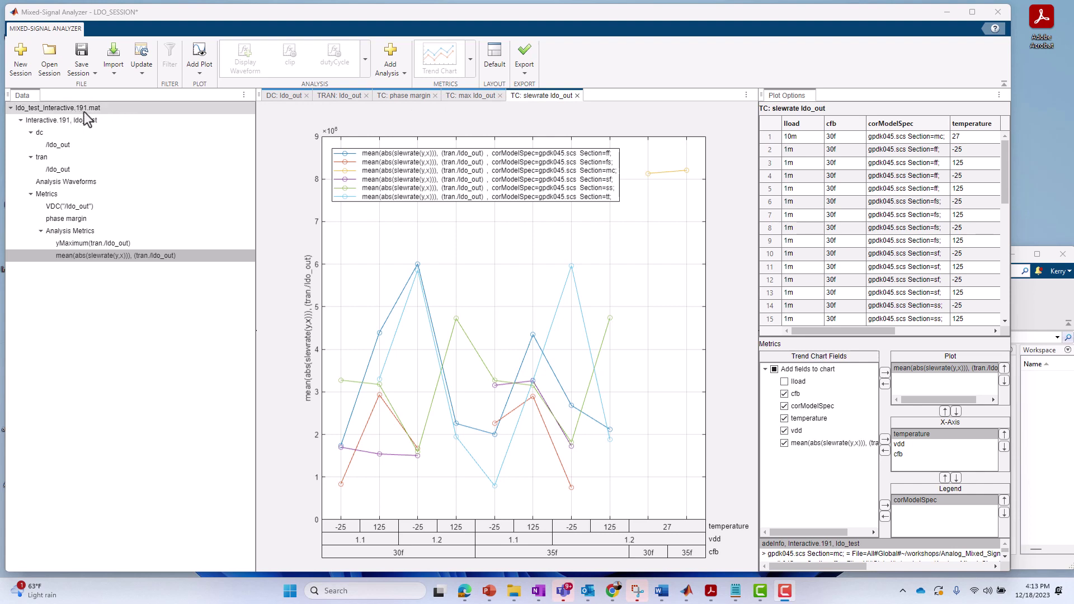
- View the run 191 phase margin chart, highlight the first case's point, and glance at the Update choices
{"action": "left_click", "coordinate": [395, 97]}
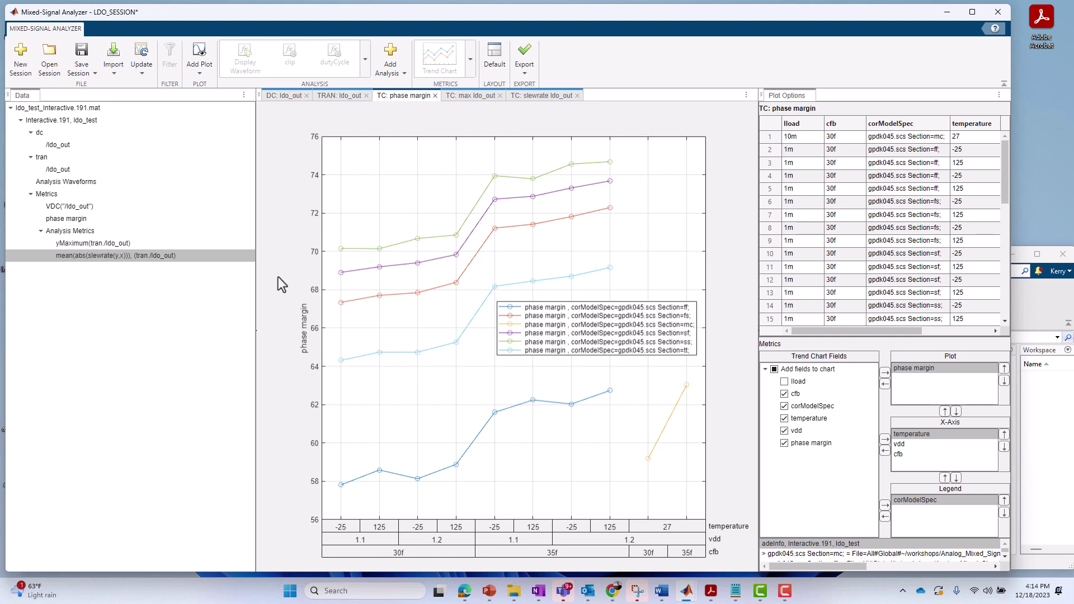
{"action": "left_click", "coordinate": [841, 141]}
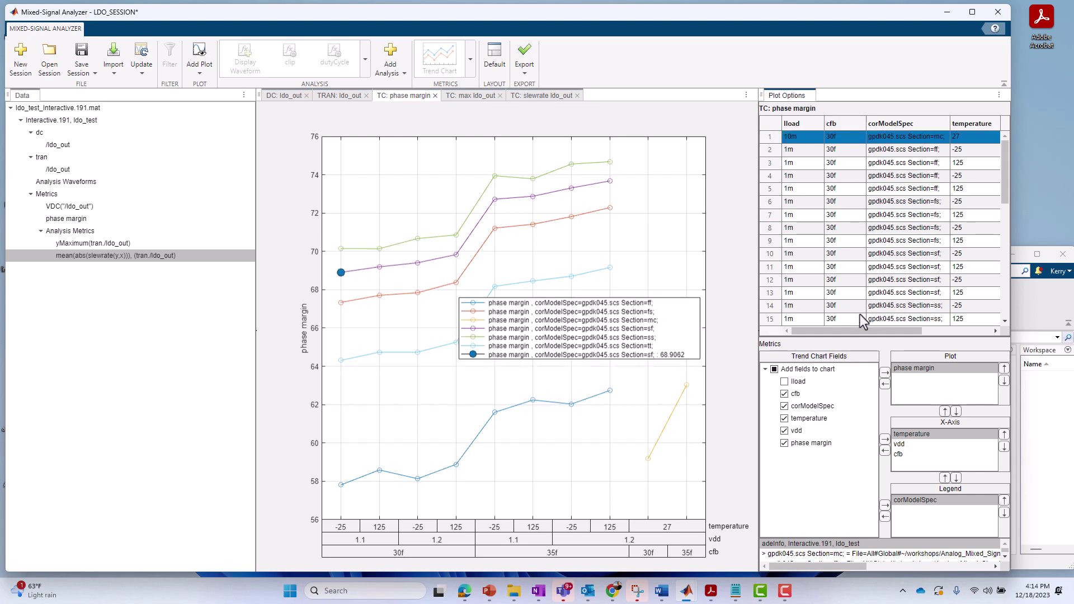
{"action": "mouse_move", "coordinate": [1004, 202]}
{"action": "left_mouse_down"}
{"action": "mouse_move", "coordinate": [1003, 310]}
{"action": "mouse_move", "coordinate": [1001, 154]}
{"action": "left_mouse_up"}
{"action": "left_click", "coordinate": [998, 31]}
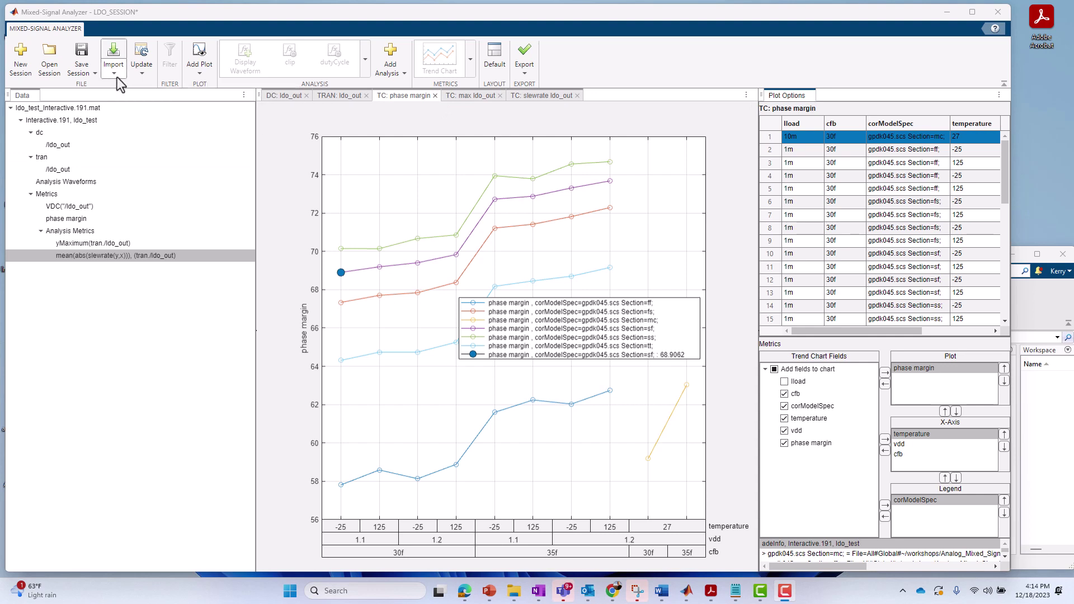
{"action": "left_click", "coordinate": [142, 76]}
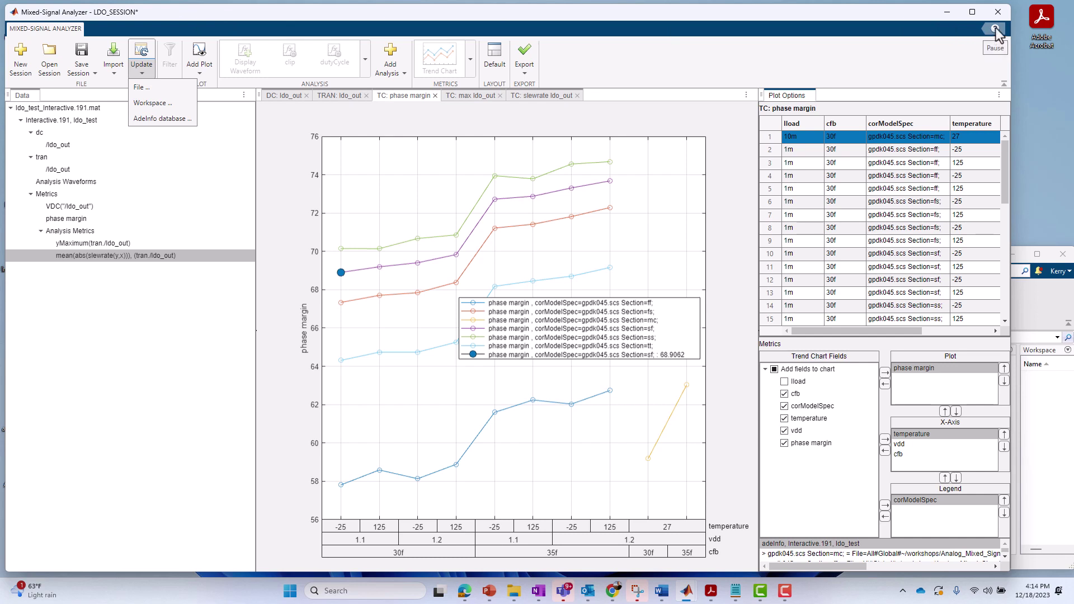
{"action": "left_click", "coordinate": [166, 323]}
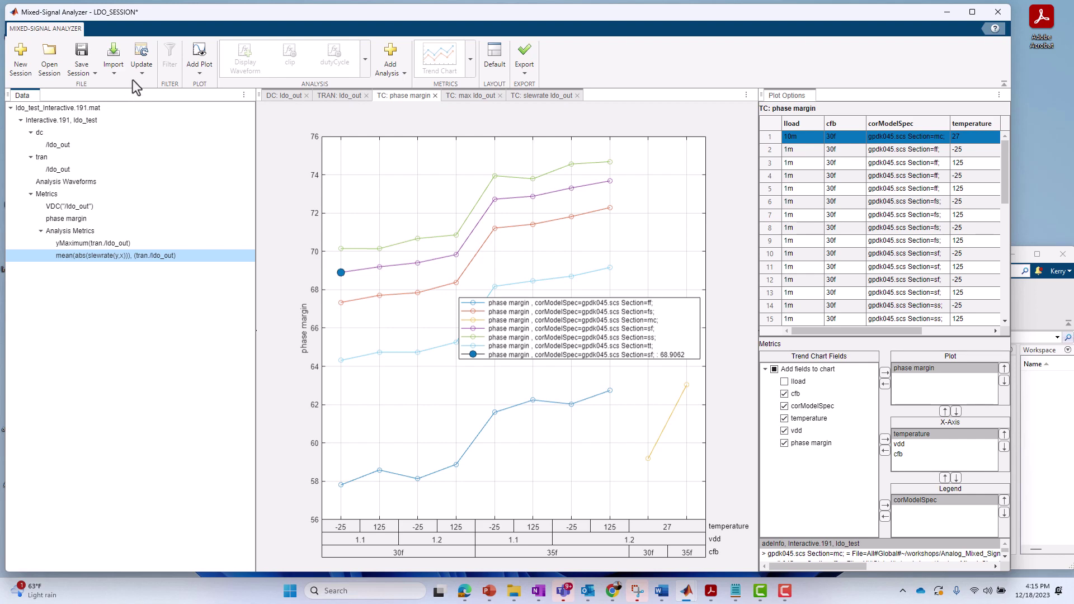
{"action": "left_click", "coordinate": [146, 75]}
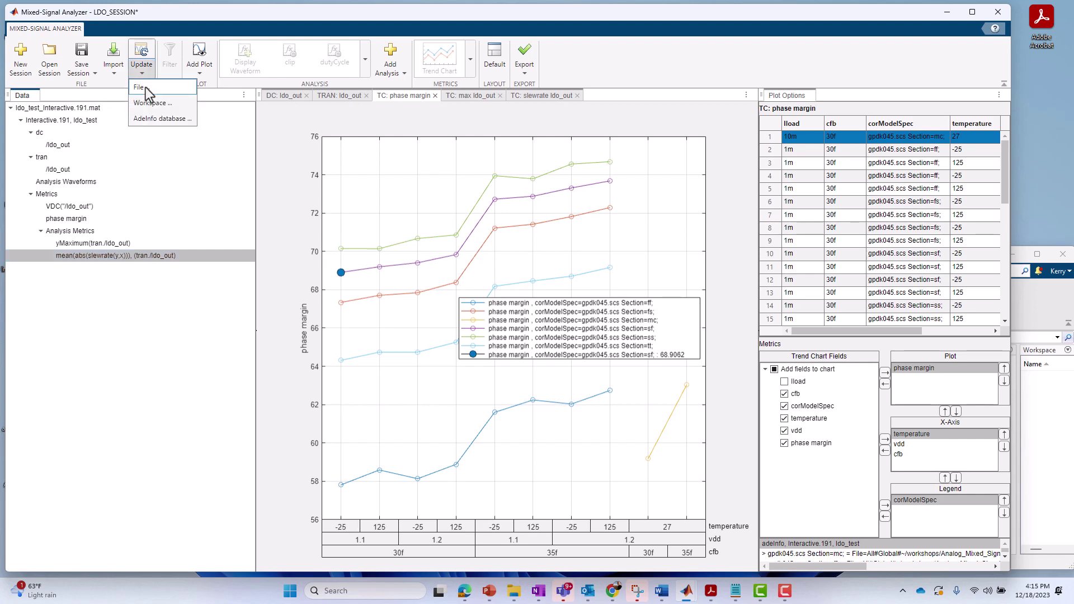
{"action": "left_click", "coordinate": [145, 89]}
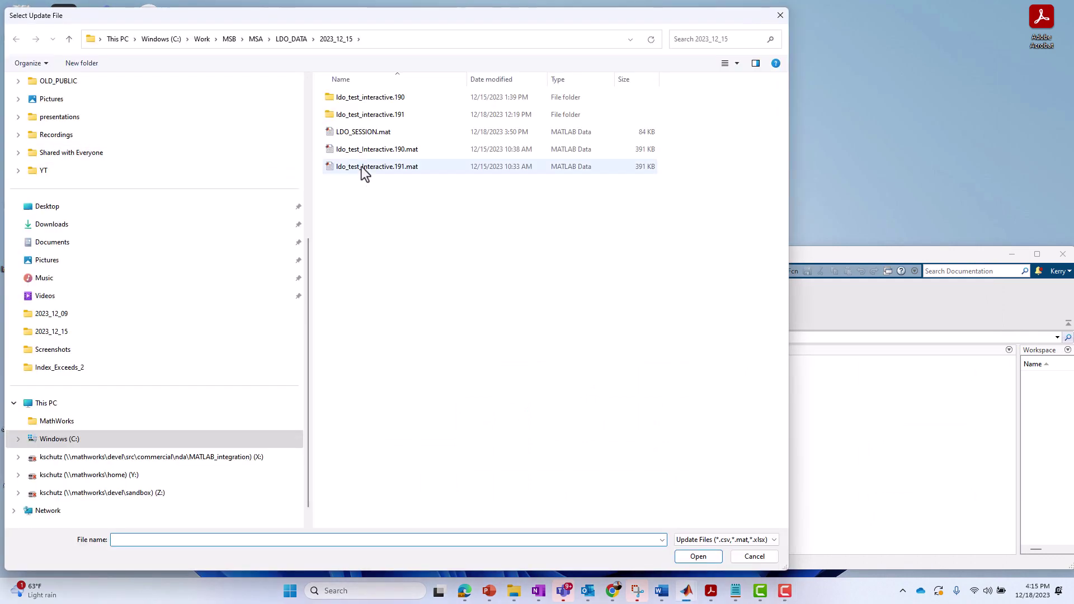
{"action": "left_click", "coordinate": [364, 148]}
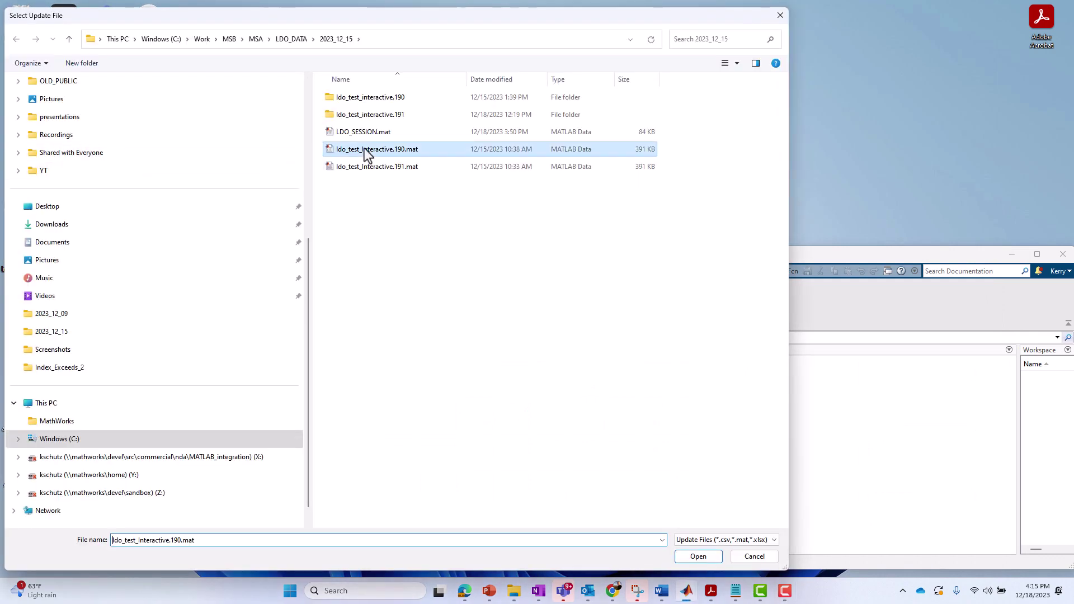
{"action": "left_click", "coordinate": [735, 556]}
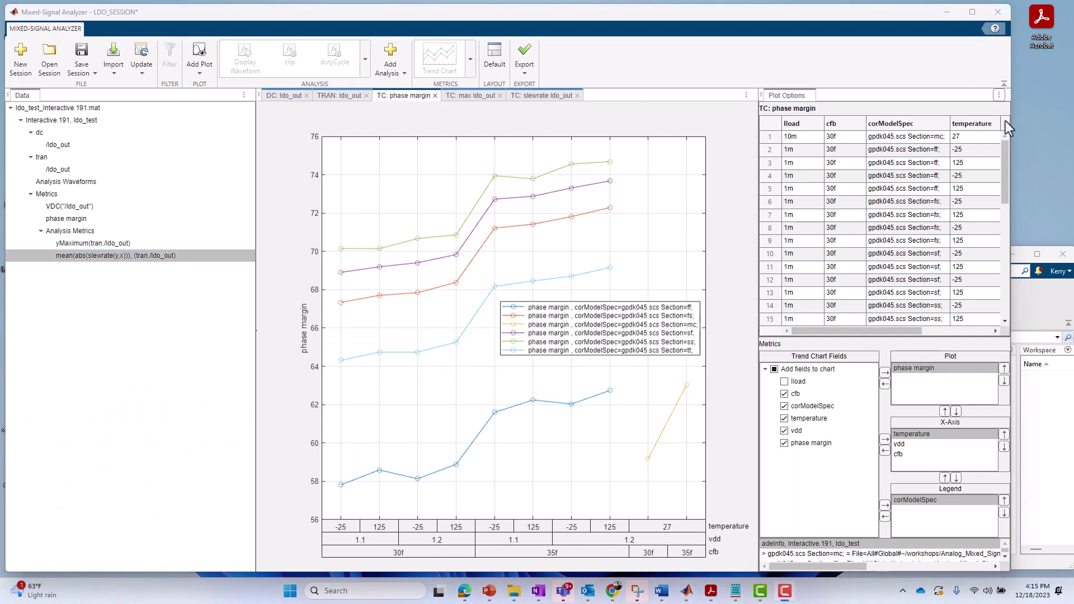
- Review and run msaSessionUpdate on LDO_SESSION.mat, restoring run Interactive.190 data
{"action": "left_click", "coordinate": [1036, 297]}
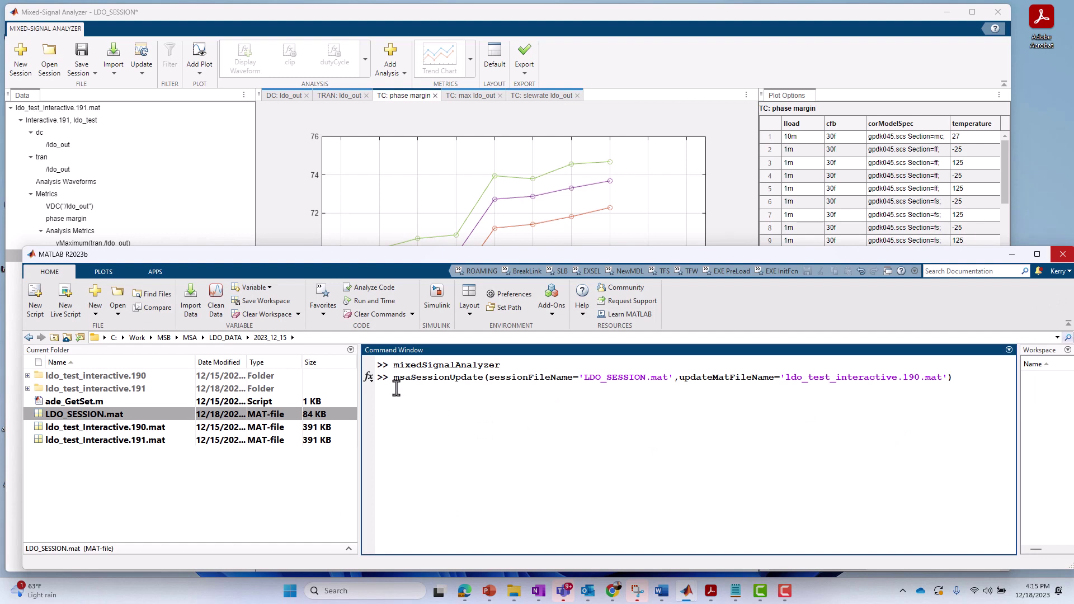
{"action": "left_click_drag", "start_coordinate": [393, 378], "coordinate": [485, 378]}
{"action": "left_click", "coordinate": [506, 412]}
{"action": "left_click_drag", "start_coordinate": [487, 378], "coordinate": [669, 379]}
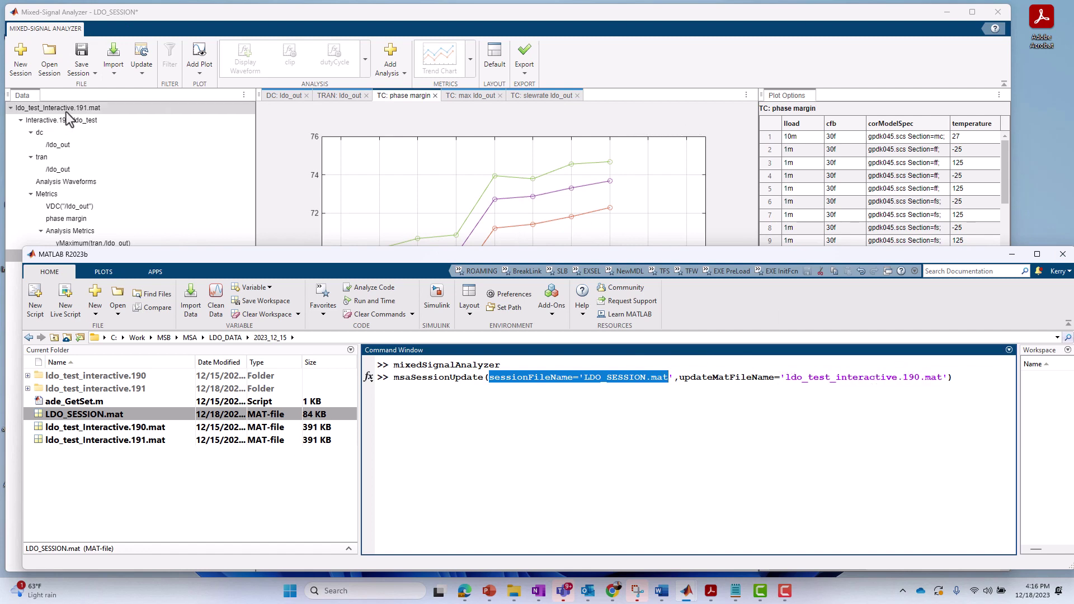
{"action": "left_click", "coordinate": [967, 378]}
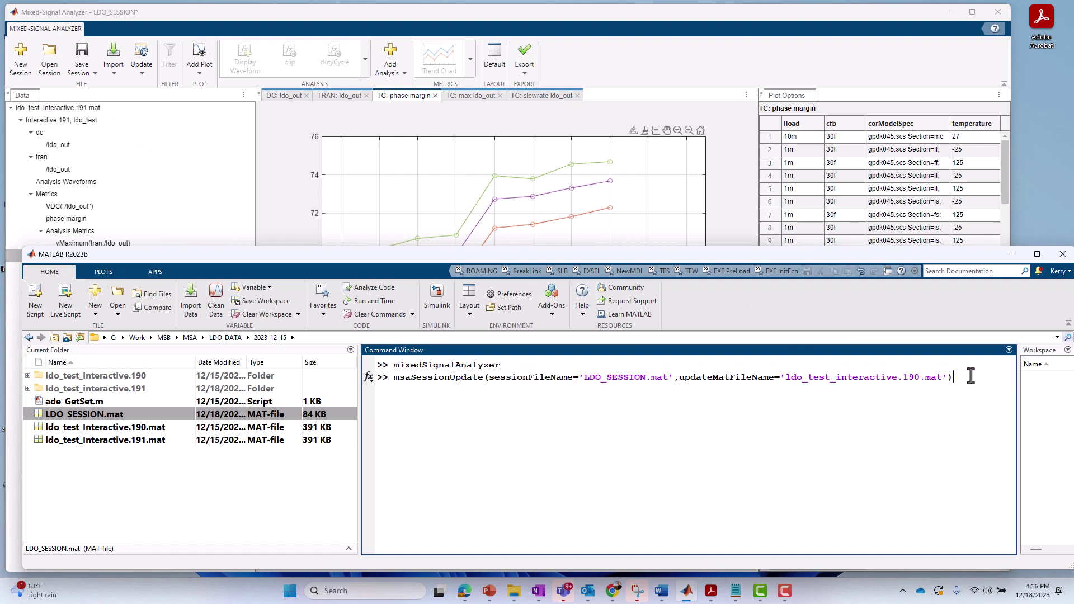
{"action": "key", "text": "Return"}
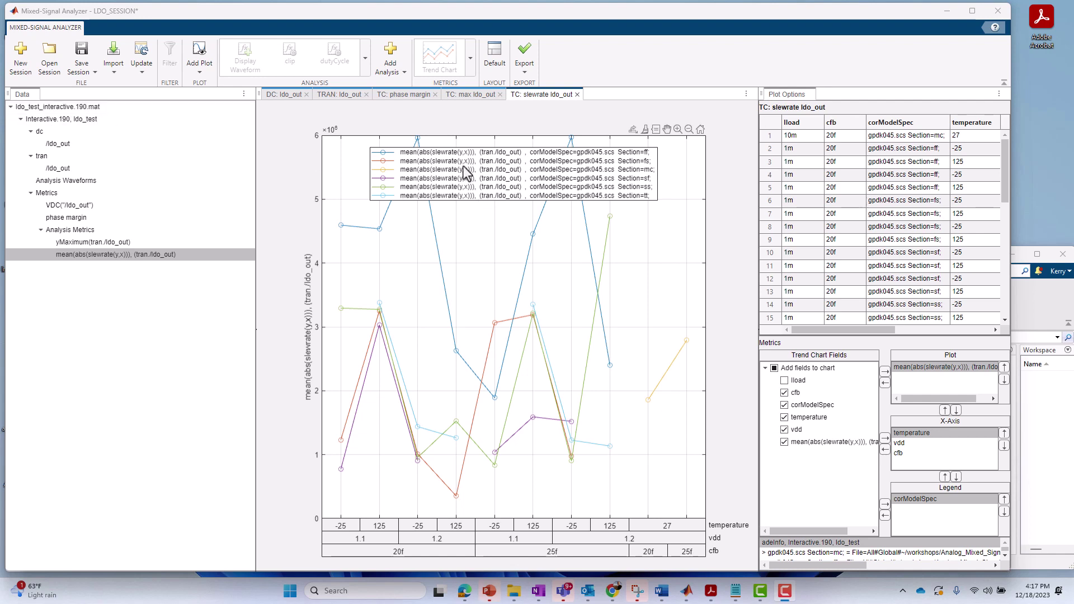
- Show the phase margin chart and Update choices, then bring the MATLAB desktop forward
{"action": "left_click", "coordinate": [415, 94]}
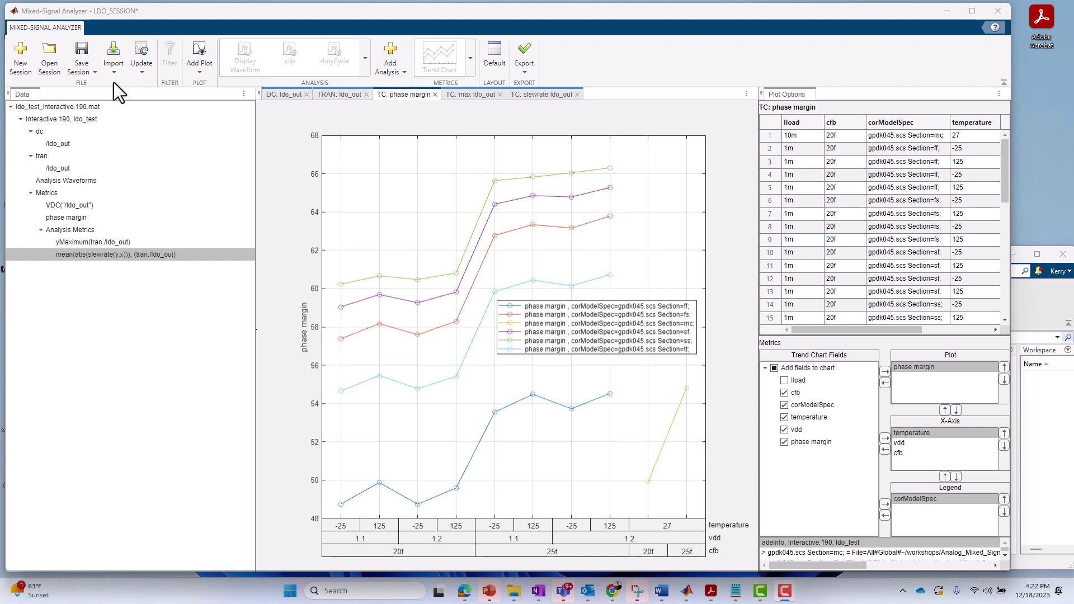
{"action": "left_click", "coordinate": [140, 74]}
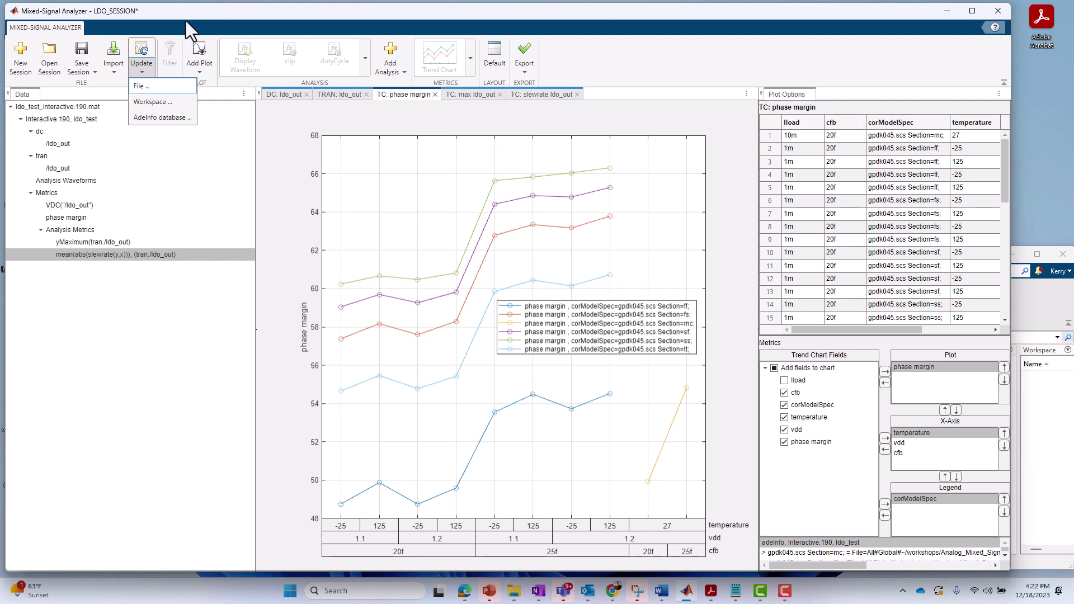
{"action": "left_click", "coordinate": [1045, 317]}
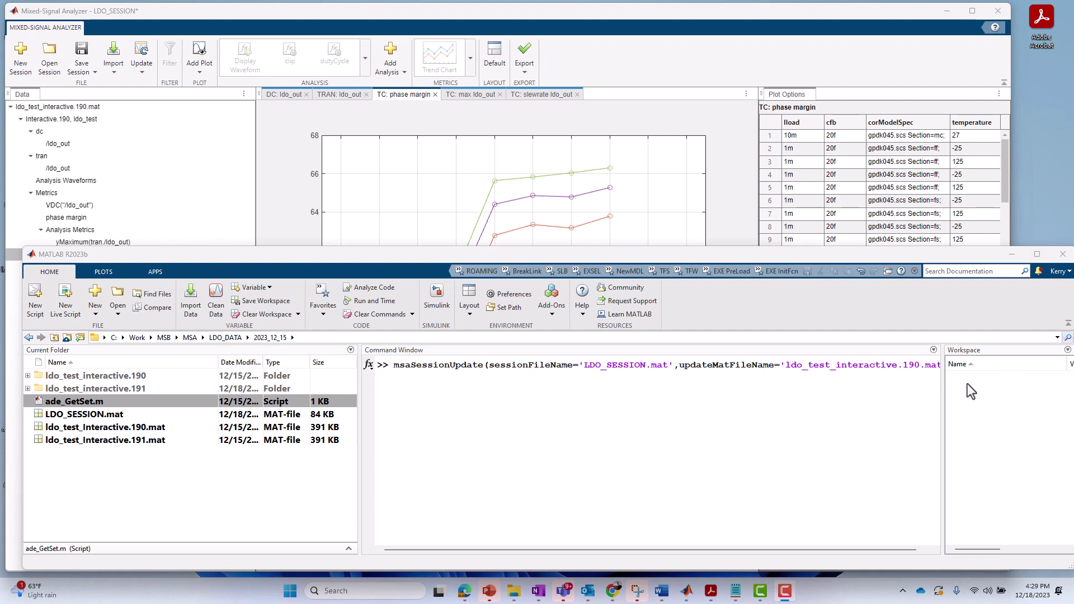
- Widen the Workspace panel showing the adeInfo variable
{"action": "left_click_drag", "start_coordinate": [943, 380], "coordinate": [921, 376]}
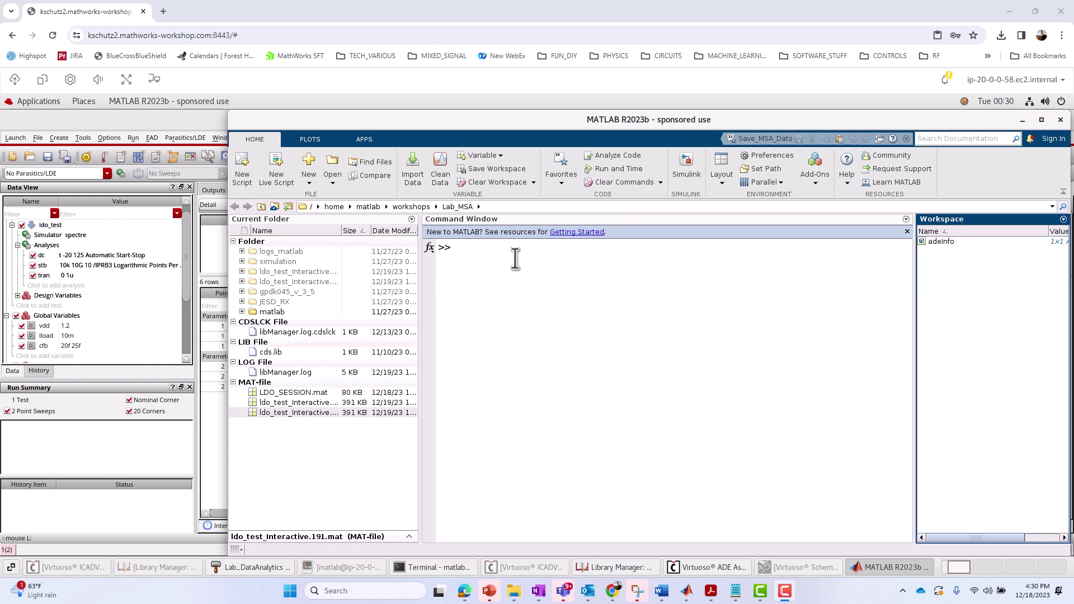
- Query the ADE variables with adeGet, then read cfb as '20f 25f' via adeGet(varName='cfb')
{"action": "left_click", "coordinate": [936, 242]}
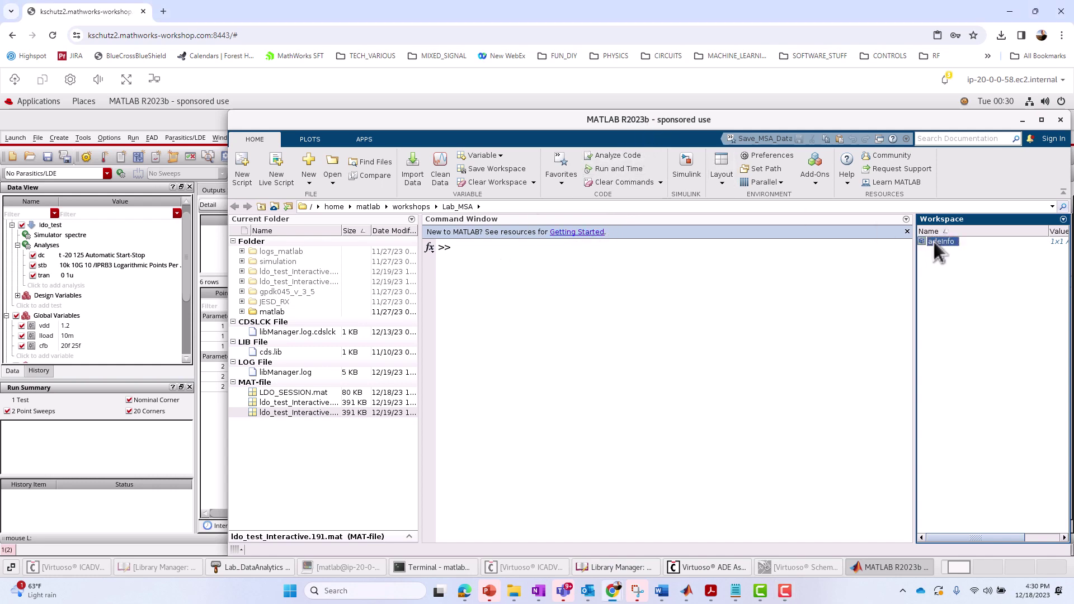
{"action": "left_click", "coordinate": [521, 264]}
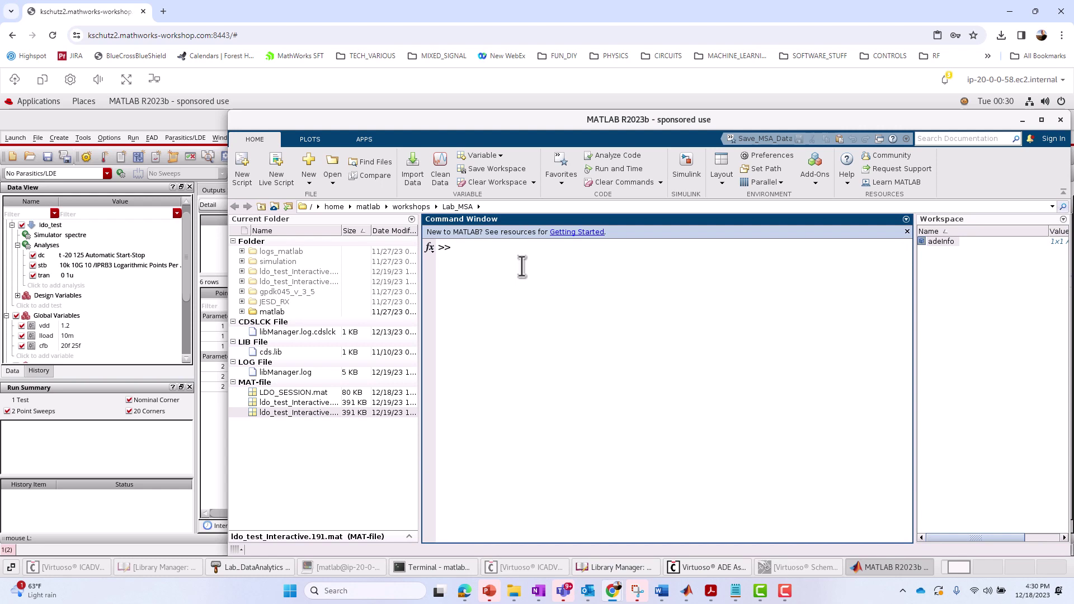
{"action": "type", "text": "adeGet"}
{"action": "key", "text": "Return"}
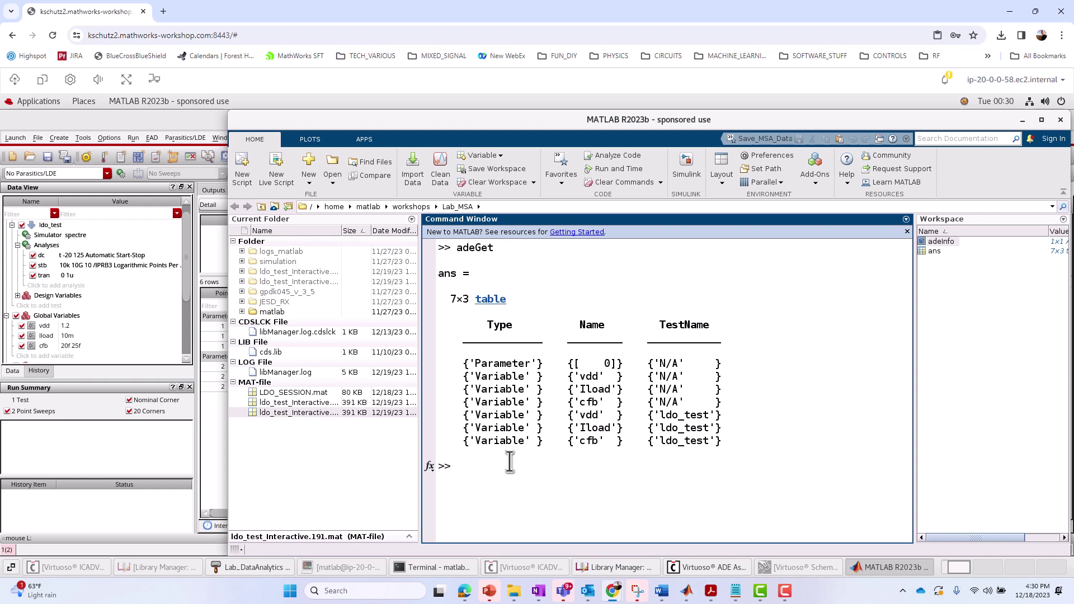
{"action": "type", "text": "adeGet('varName="}
{"action": "type", "text": "'"}
{"action": "type", "text": "cfb'"}
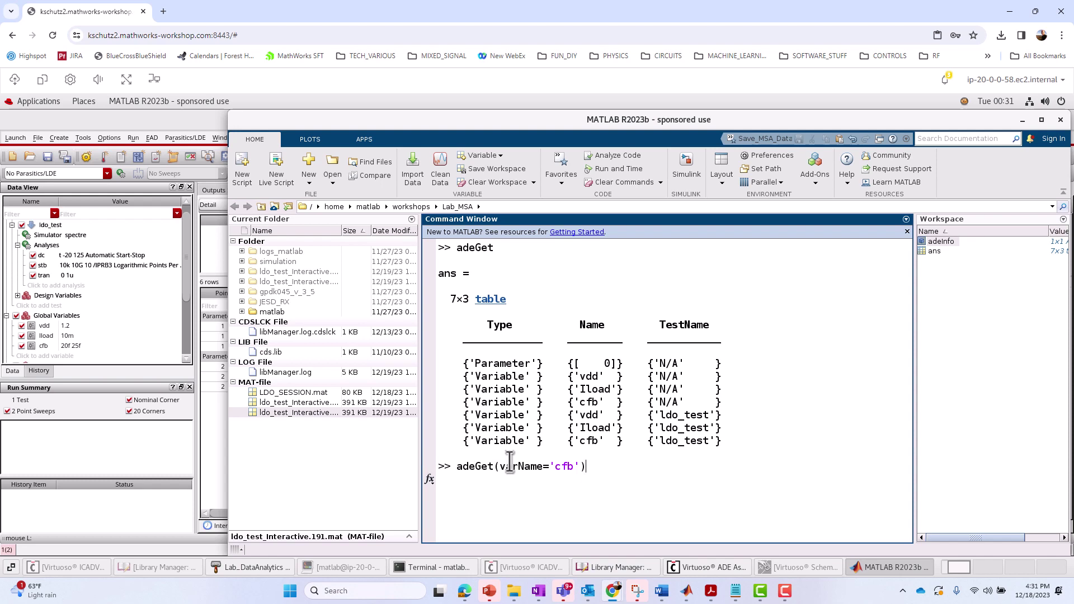
{"action": "key", "text": "Return"}
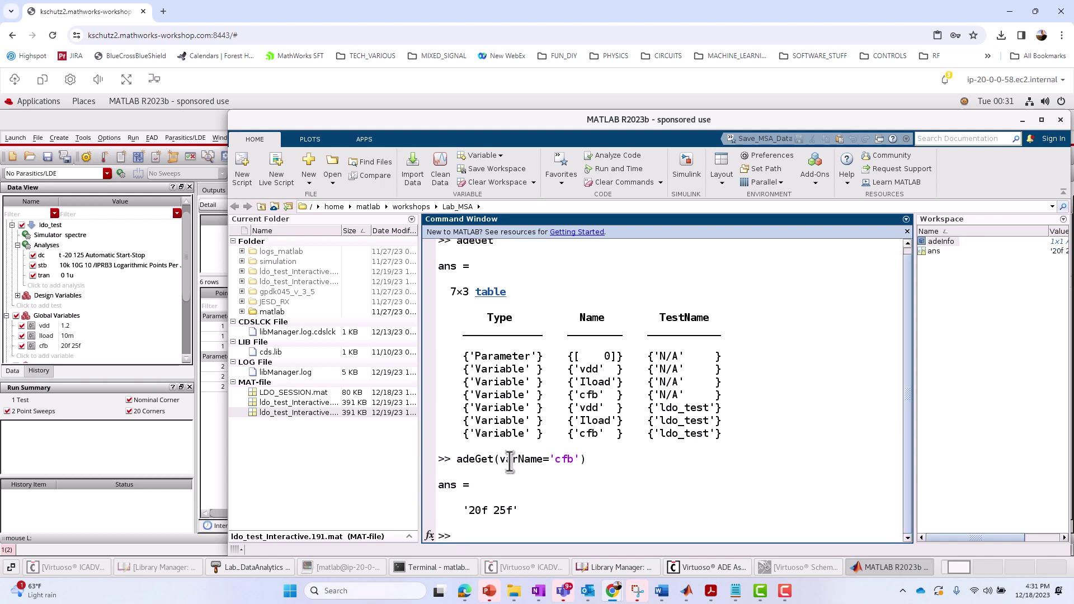
{"action": "left_click", "coordinate": [666, 475]}
- Set cfb to '40f 45f' with adeSet(varName='cfb',varValue='40f 45f')
{"action": "key", "text": "Up"}
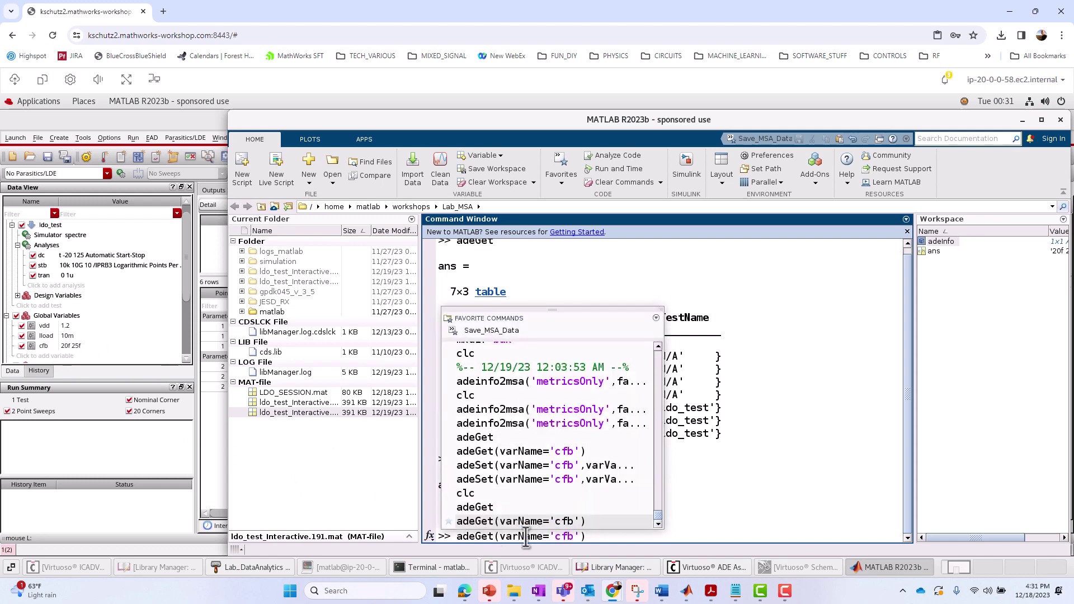
{"action": "left_click", "coordinate": [493, 539]}
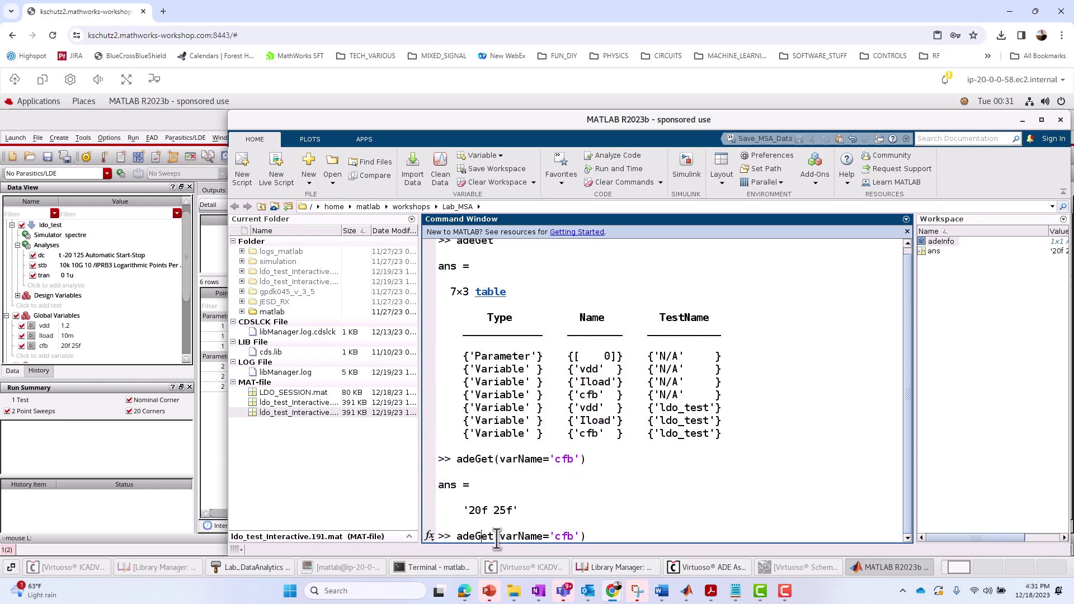
{"action": "key", "text": "BackSpace"}
{"action": "type", "text": "S"}
{"action": "left_click", "coordinate": [586, 544]}
{"action": "type", "text": ",varValue="}
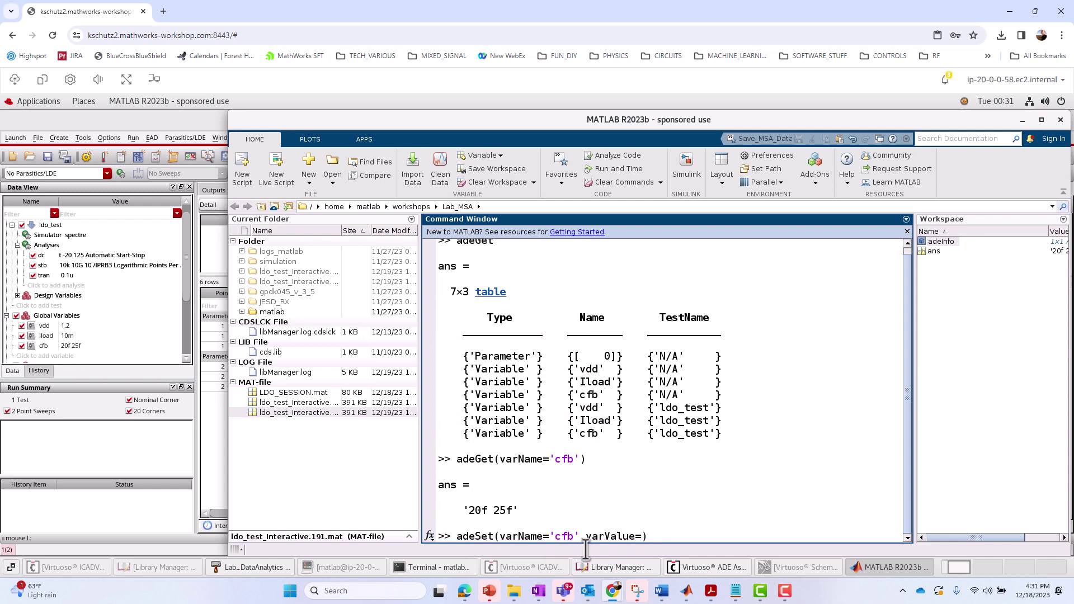
{"action": "type", "text": "'"}
{"action": "type", "text": "40"}
{"action": "type", "text": "f 45f'"}
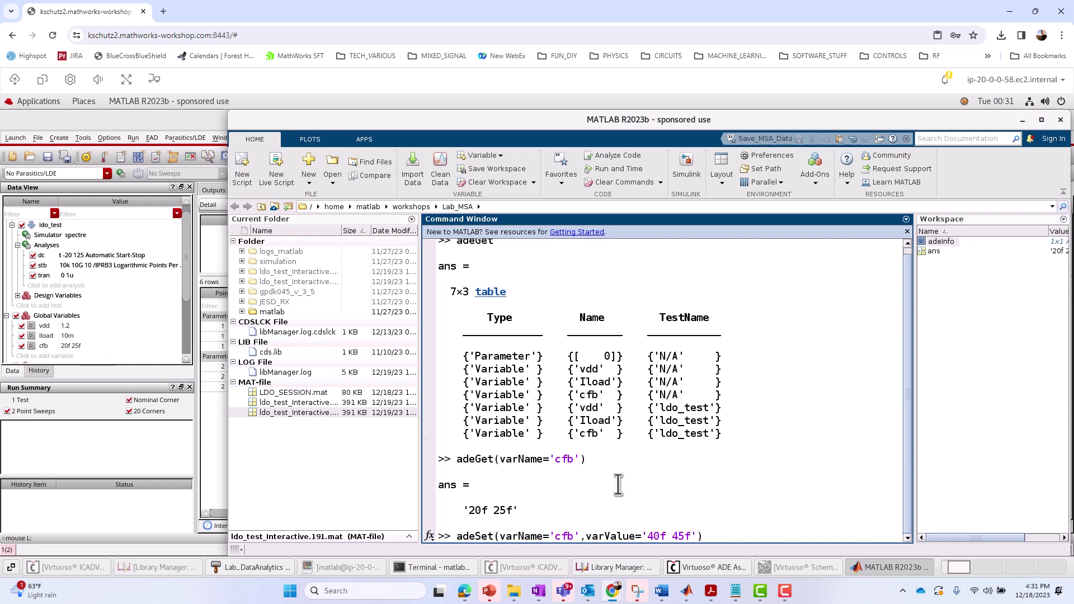
{"action": "key", "text": "Return"}
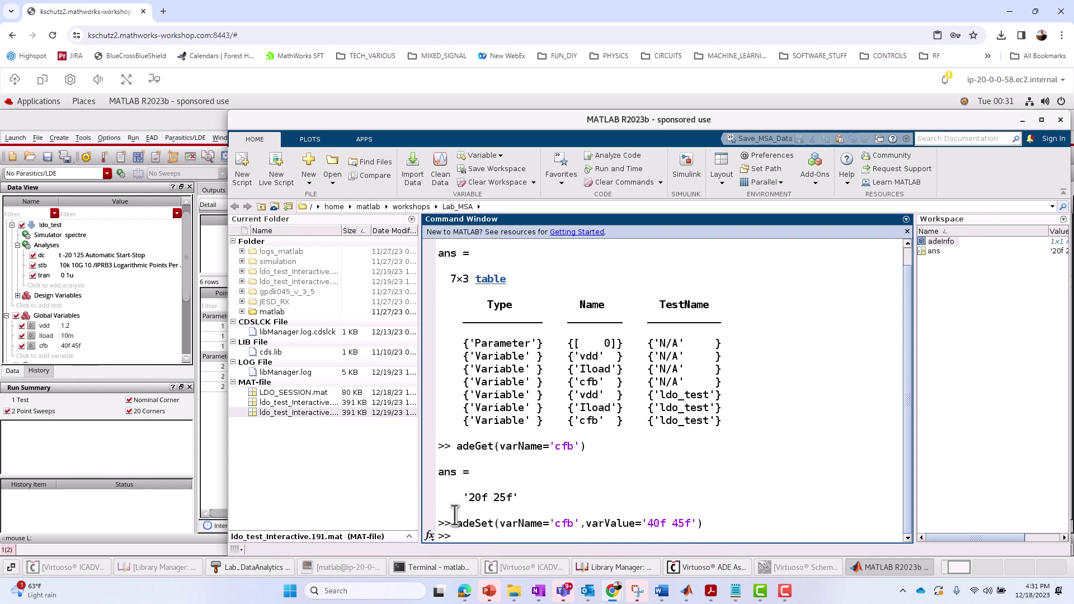
- Restore cfb to '20f 25f' by rerunning the edited adeSet command
{"action": "key", "text": "Up"}
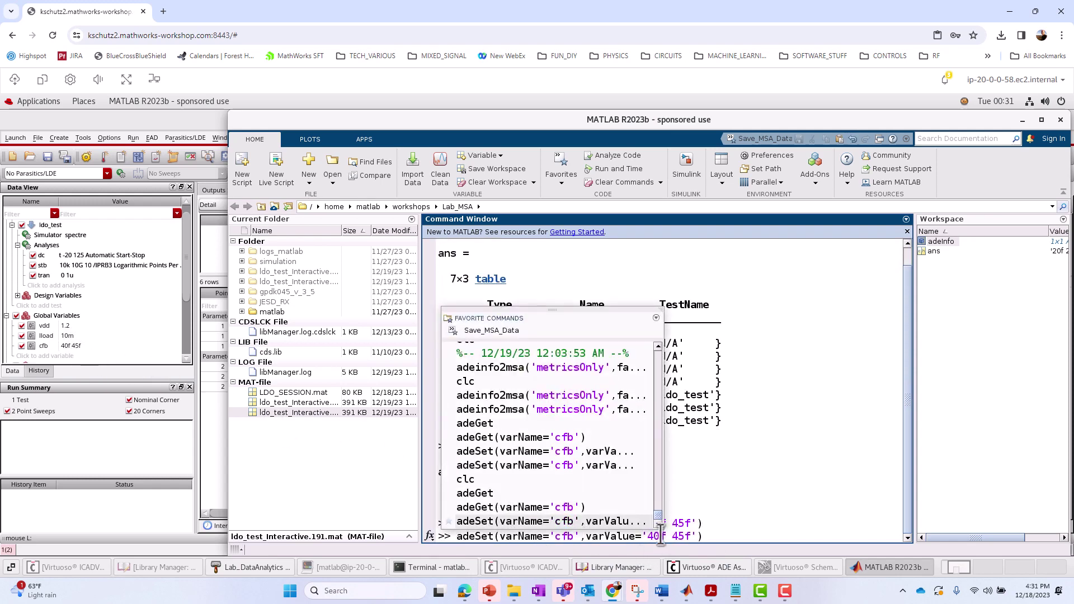
{"action": "left_click", "coordinate": [658, 537]}
{"action": "key", "text": "BackSpace"}
{"action": "type", "text": "2"}
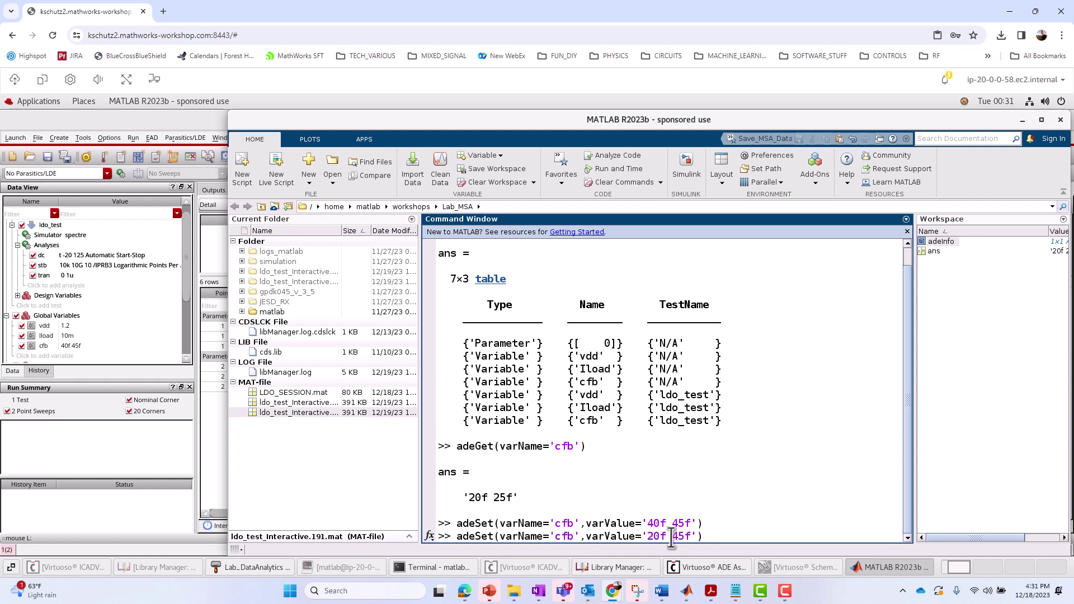
{"action": "left_click", "coordinate": [673, 537]}
{"action": "key", "text": "Delete"}
{"action": "type", "text": "2"}
{"action": "key", "text": "Return"}
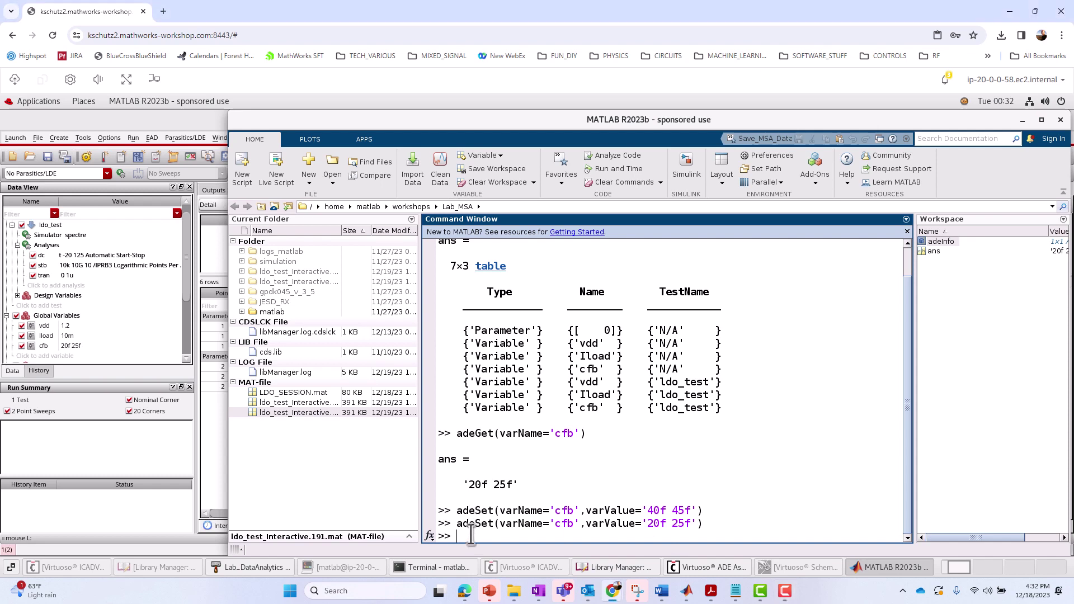
{"action": "type", "text": "ad"}
{"action": "type", "text": "eSim"}
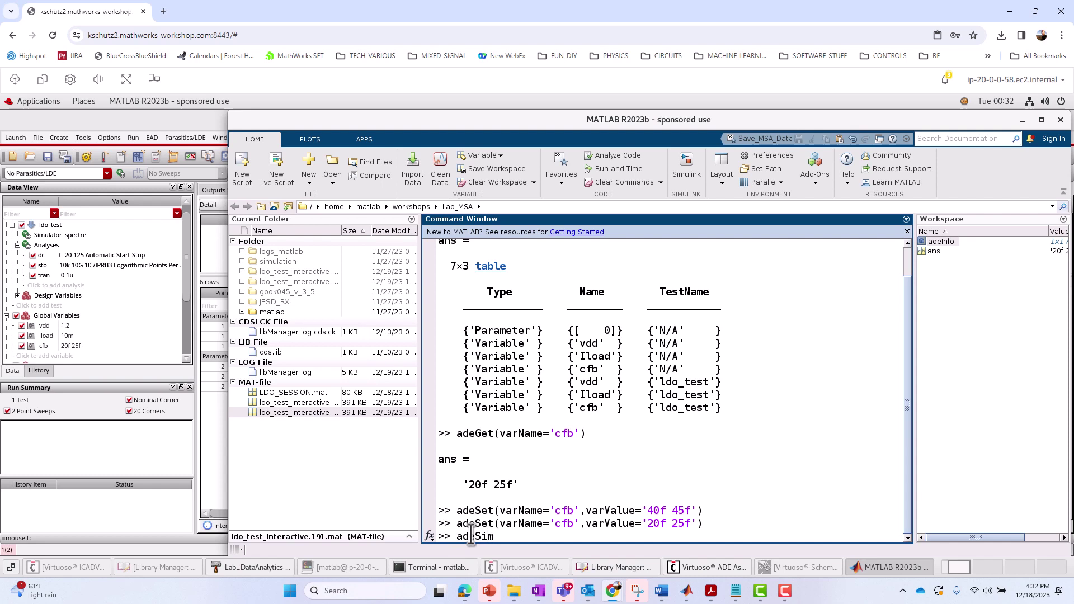